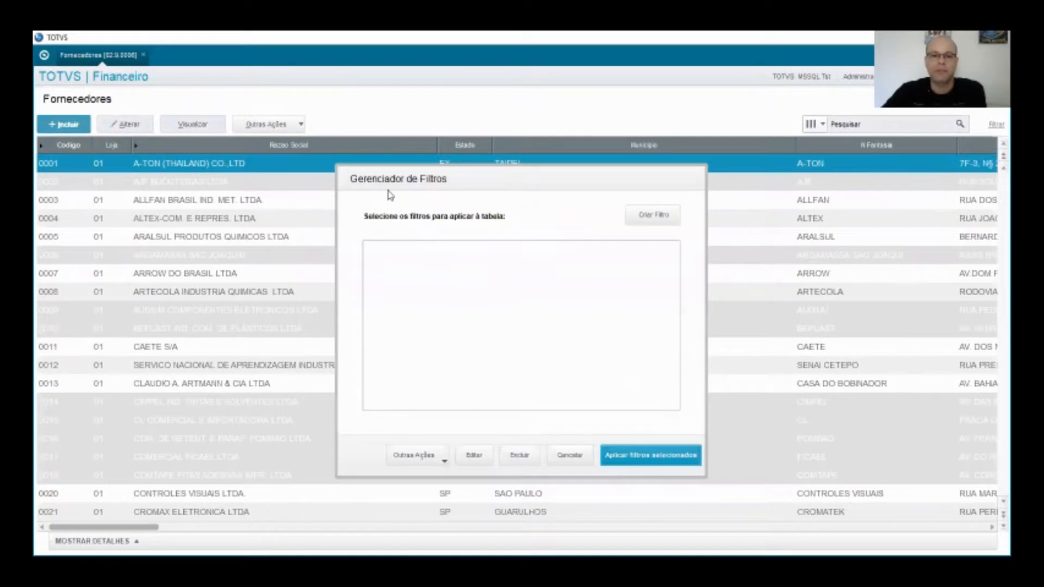
- Create and save an unnamed supplier filter with the condition Estado Igual a SP
click(663, 220)
click(419, 267)
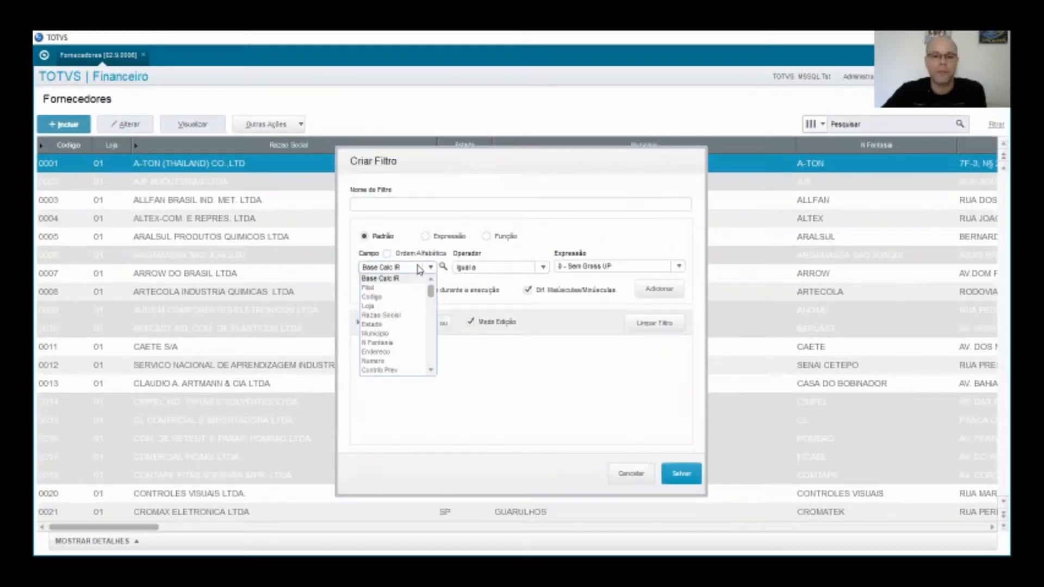
scroll(392, 326, down, 3)
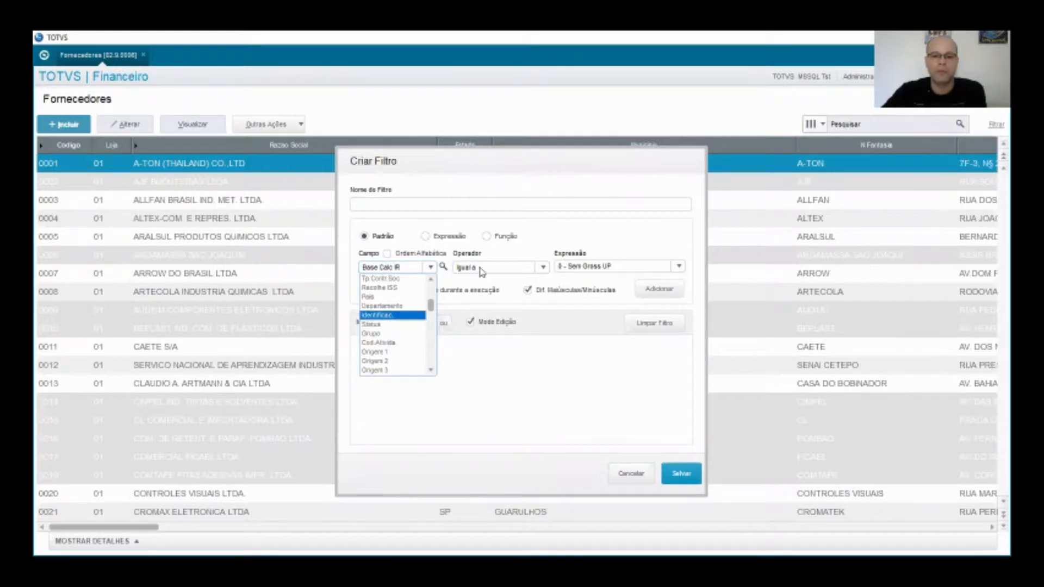
click(522, 255)
click(433, 267)
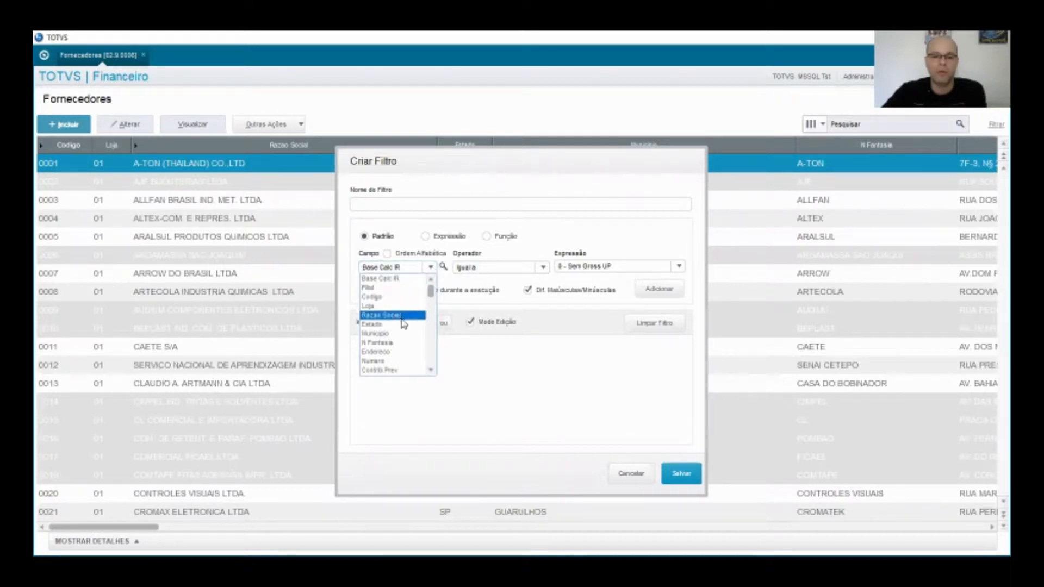
click(394, 324)
click(582, 266)
text(SP)
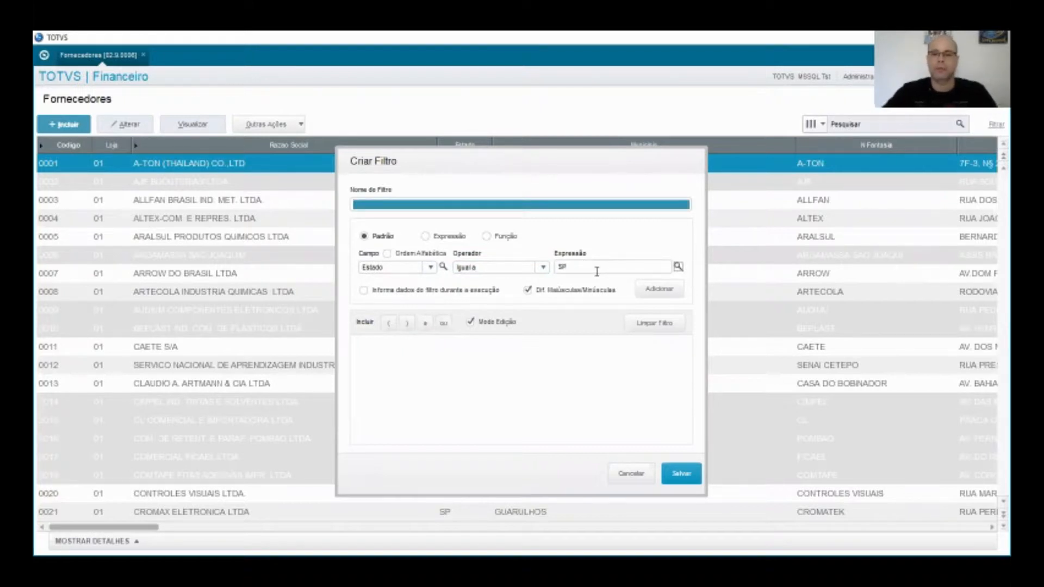
click(659, 289)
click(680, 474)
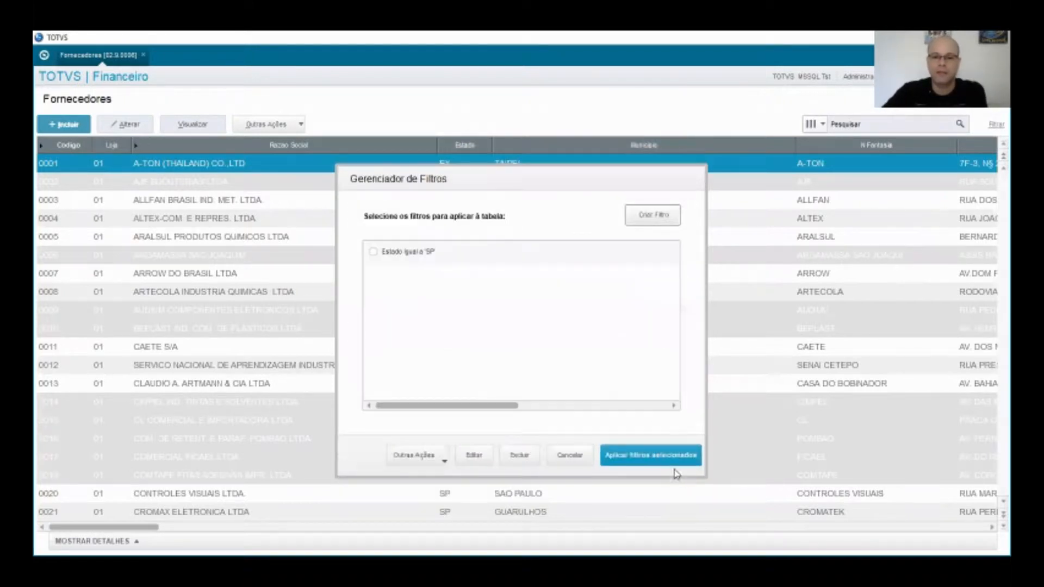
- Apply the unnamed Estado igual a 'SP' filter to the supplier table and check the Estado column of the listed rows
click(374, 251)
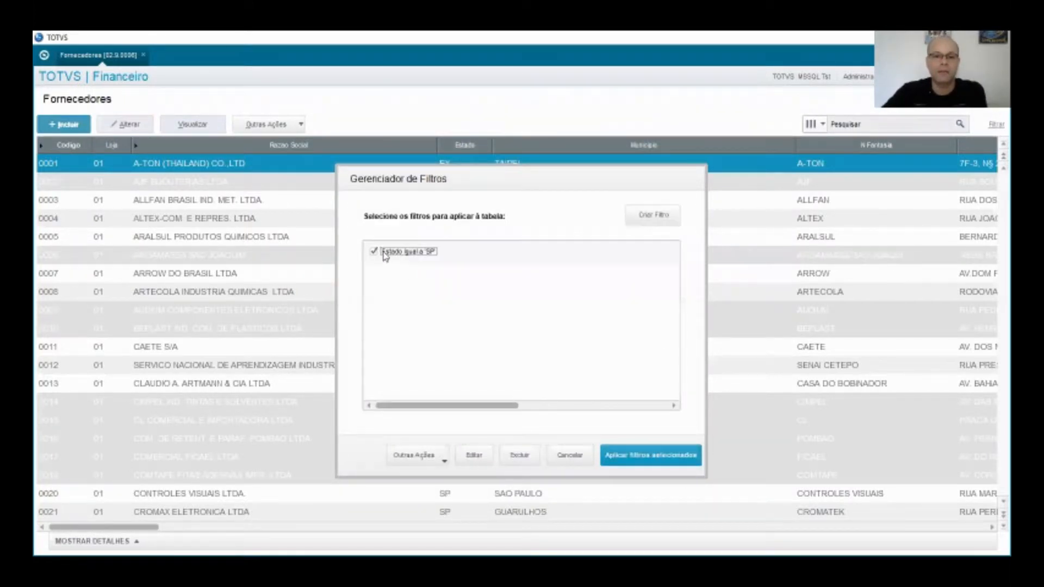
click(664, 458)
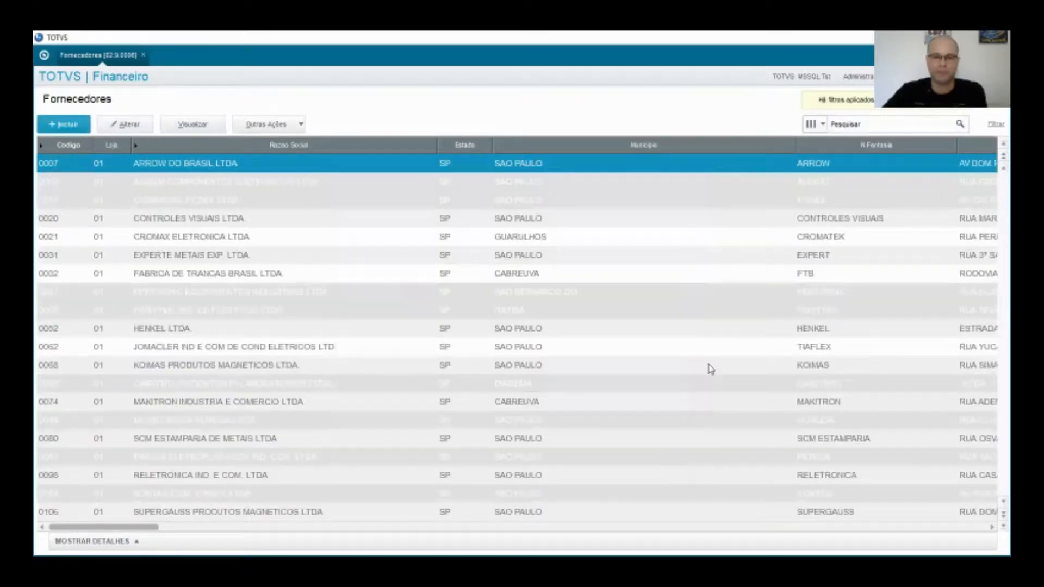
click(456, 257)
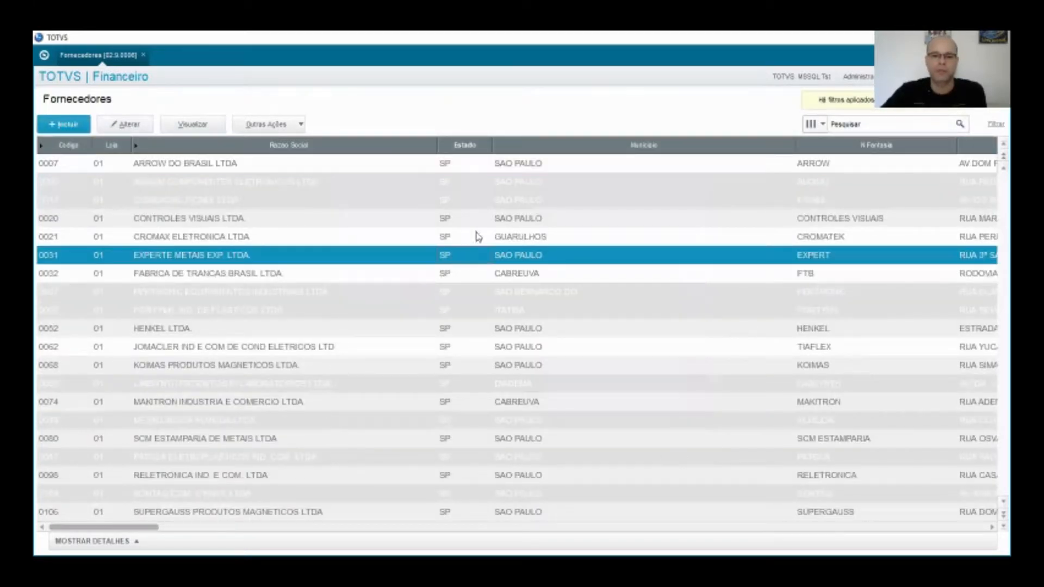
click(474, 346)
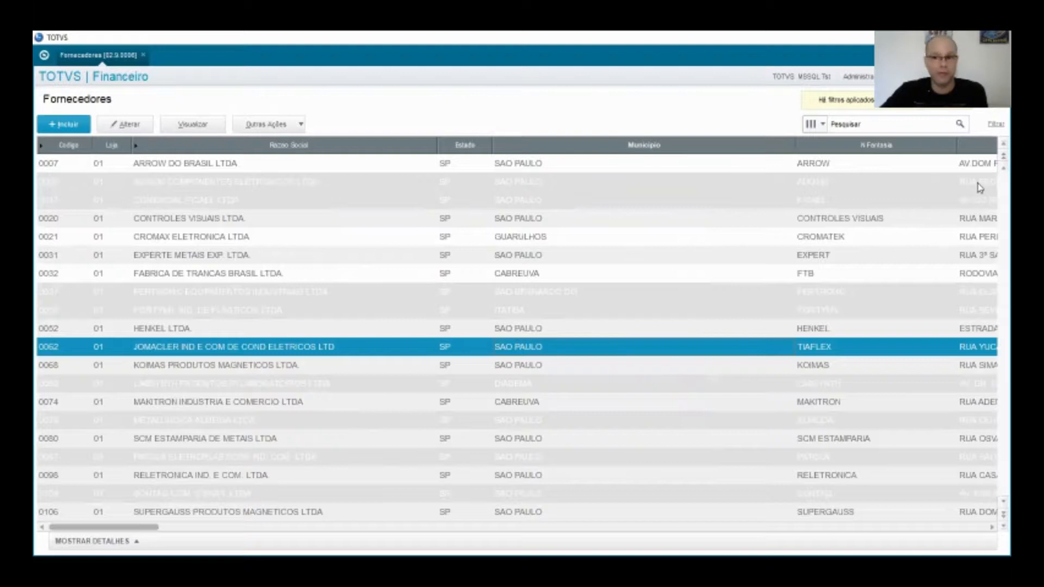
- Delete the unnamed Estado igual a 'SP' filter from the filter manager
click(996, 125)
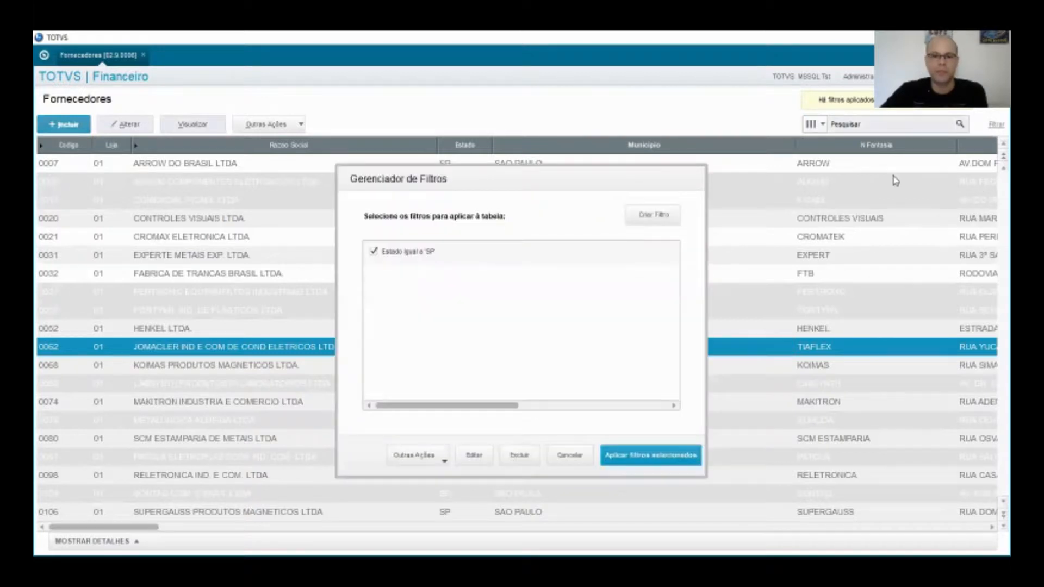
click(535, 458)
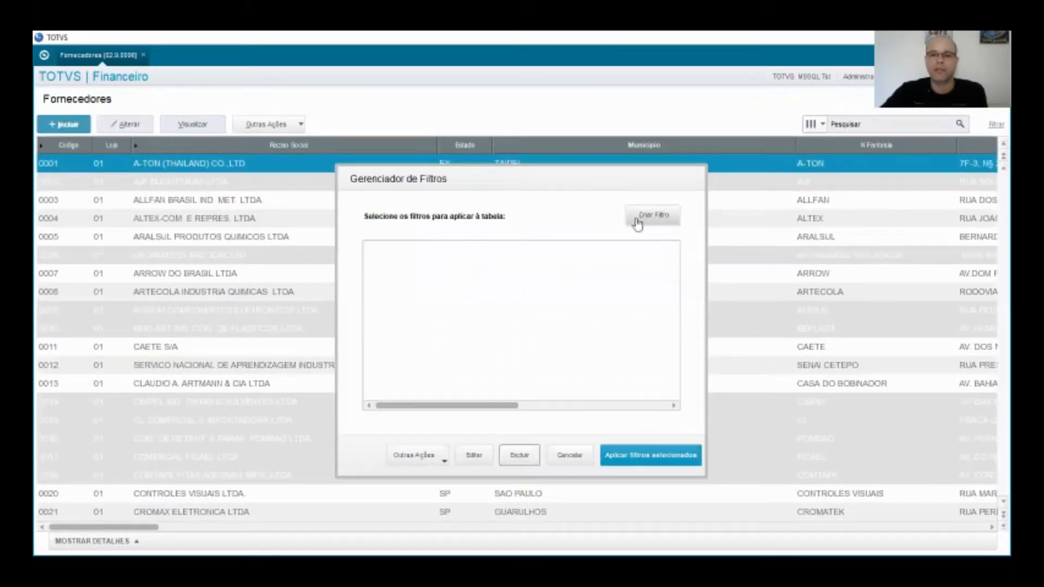
- Start a new supplier filter and name it FORNECEDORES DE SP
click(654, 217)
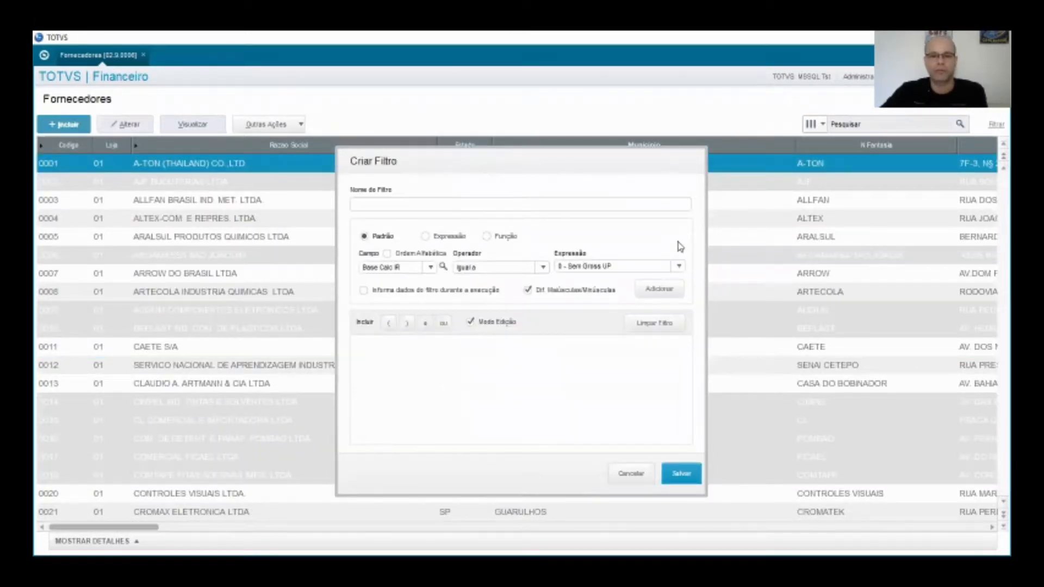
click(446, 204)
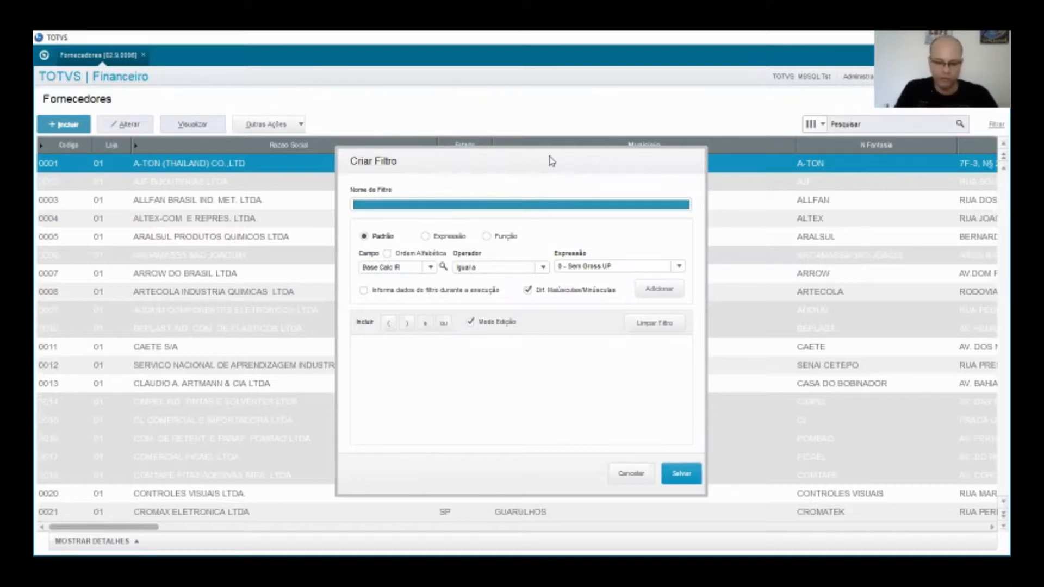
text(FORNECEDOR)
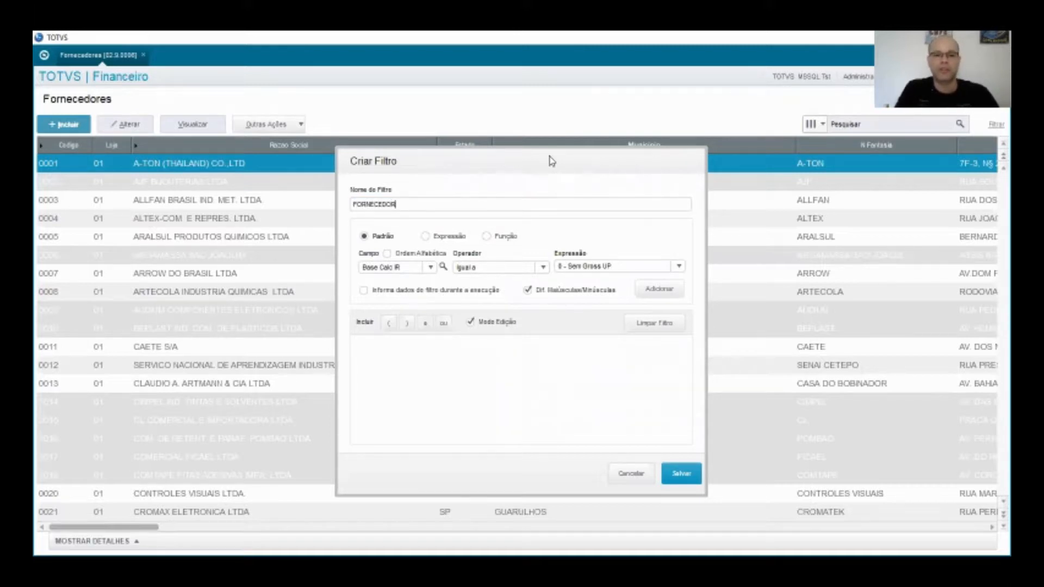
text(ES DE SP)
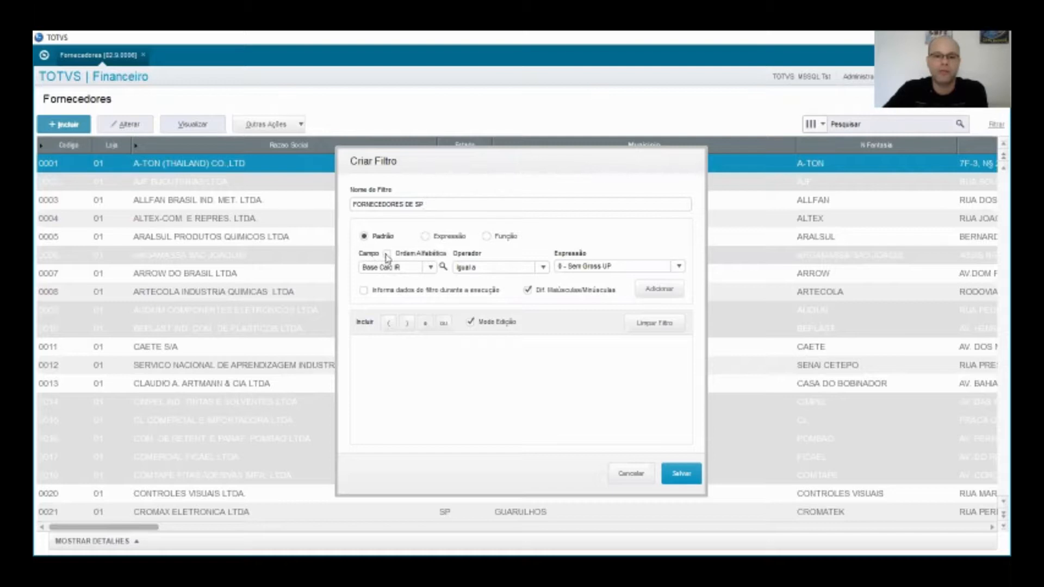
- Add the condition Estado Igual a SP to the new filter and save it
click(429, 268)
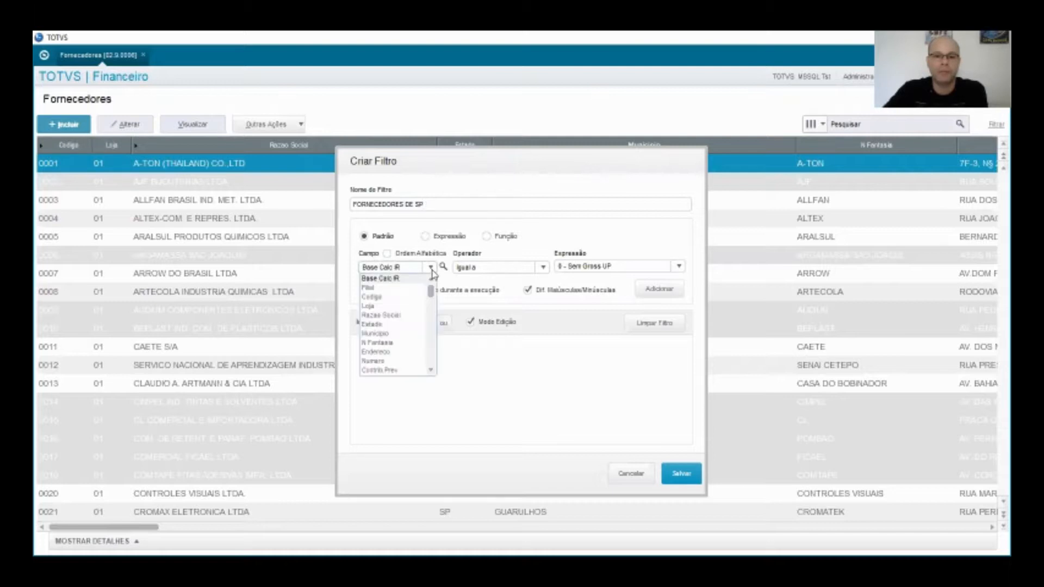
click(381, 325)
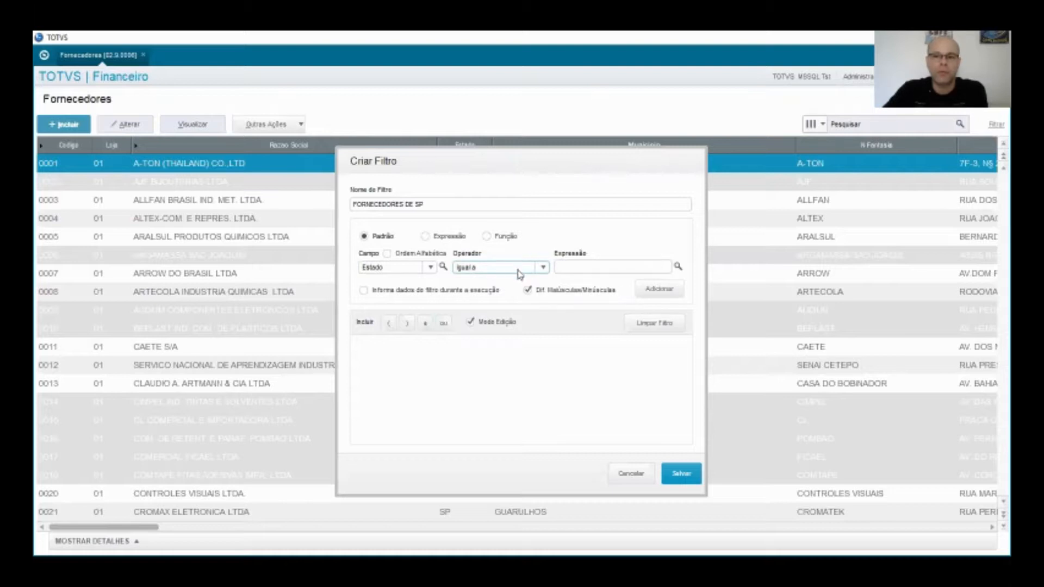
click(541, 267)
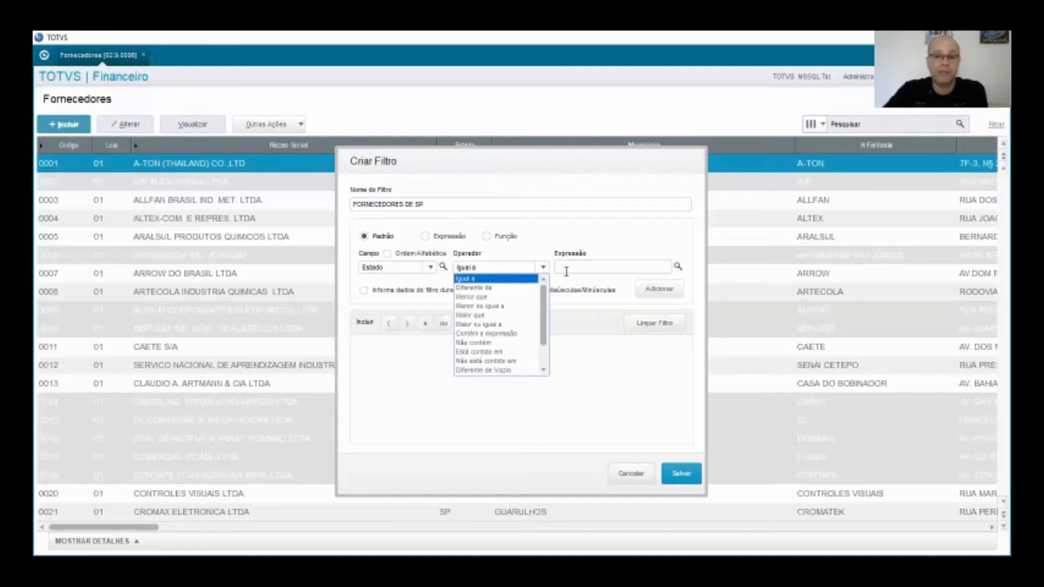
click(503, 279)
click(607, 271)
text(SP)
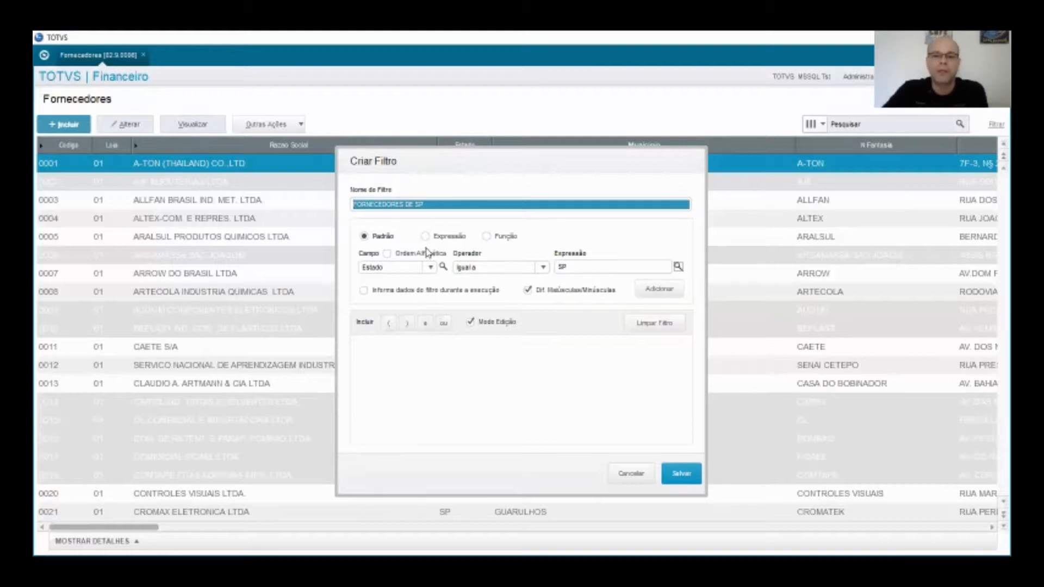
click(662, 293)
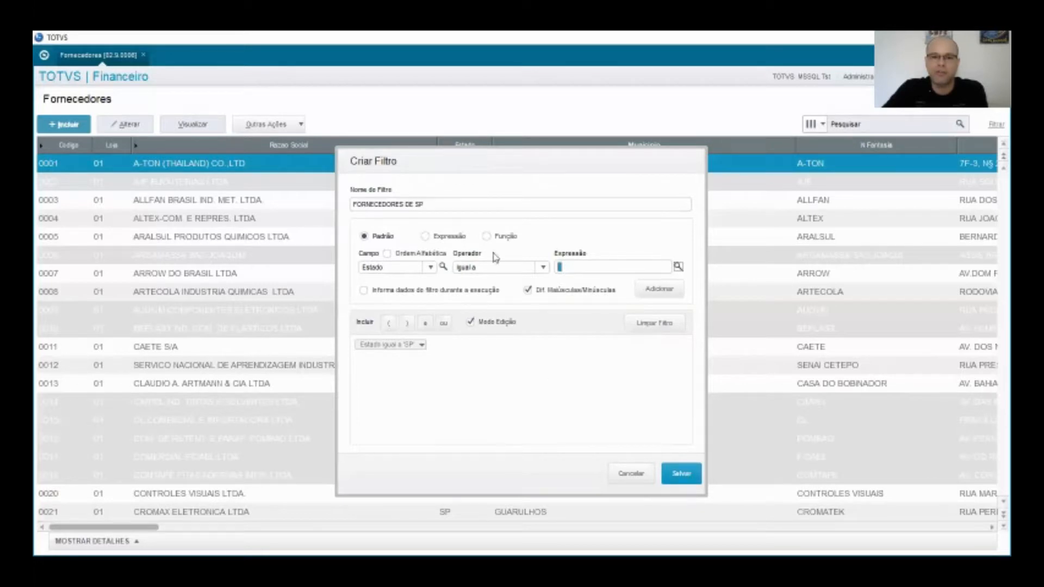
click(683, 474)
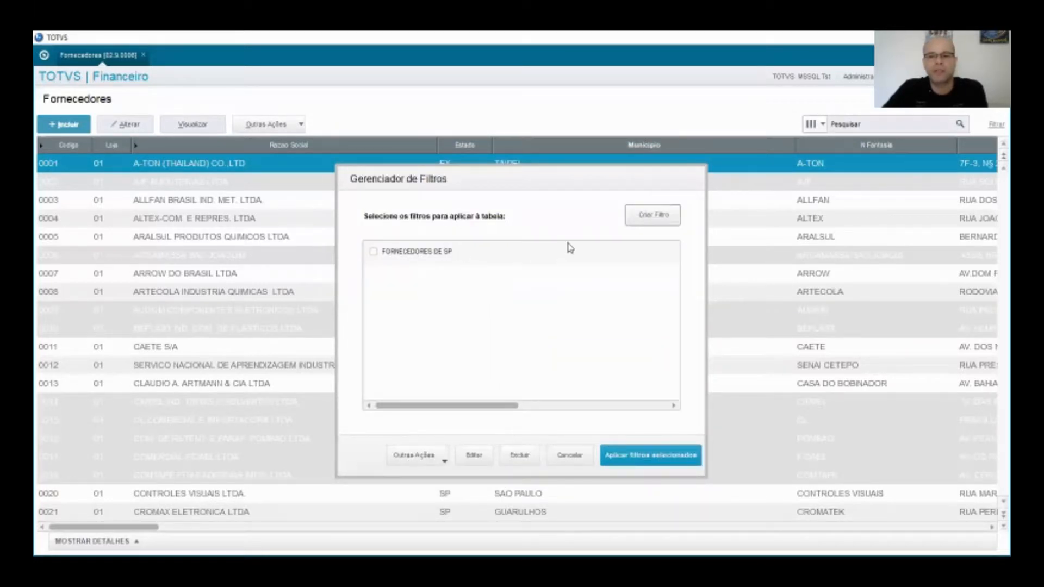
- Apply the FORNECEDORES DE SP filter to the supplier table and look through the listed rows
click(374, 252)
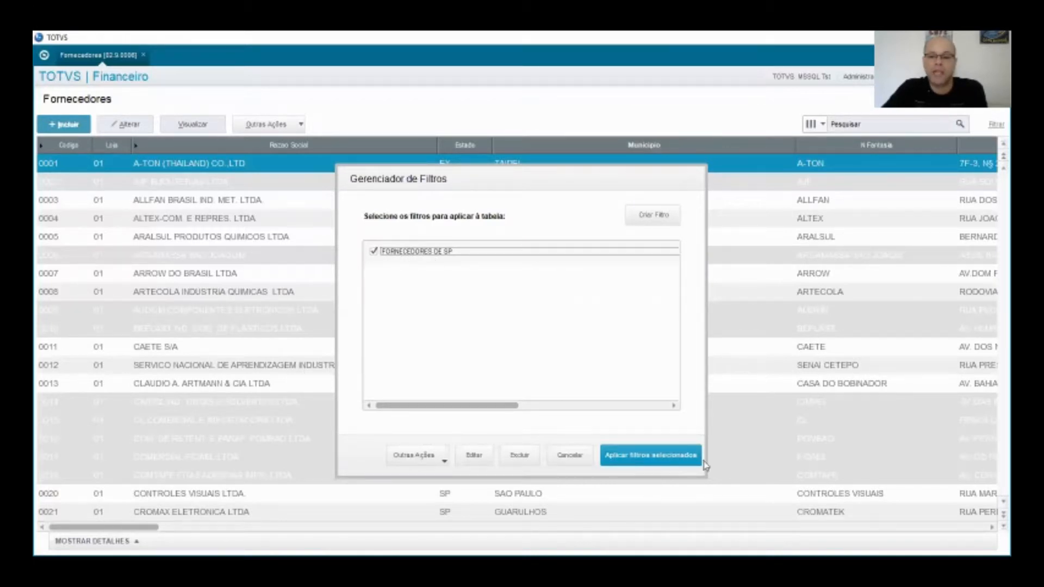
click(650, 456)
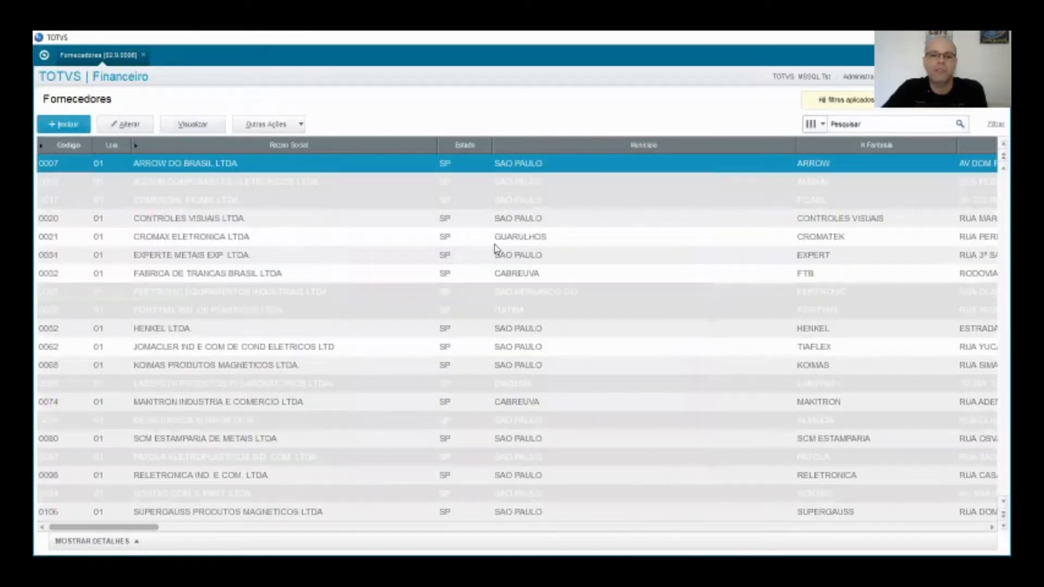
click(478, 220)
click(472, 270)
click(486, 345)
click(489, 384)
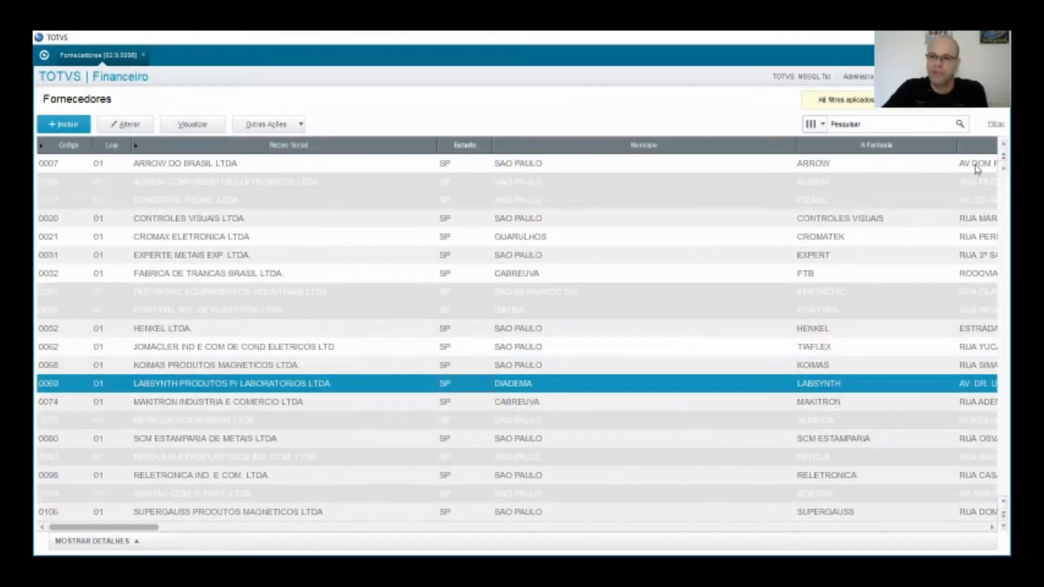
- Deselect the FORNECEDORES DE SP filter and reapply the selection to list all suppliers
click(995, 124)
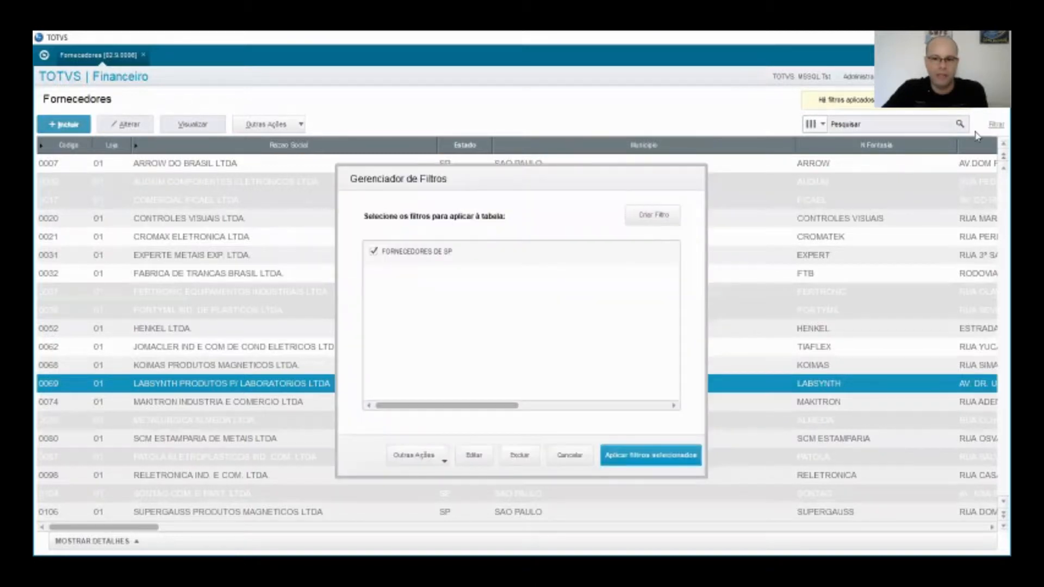
click(646, 457)
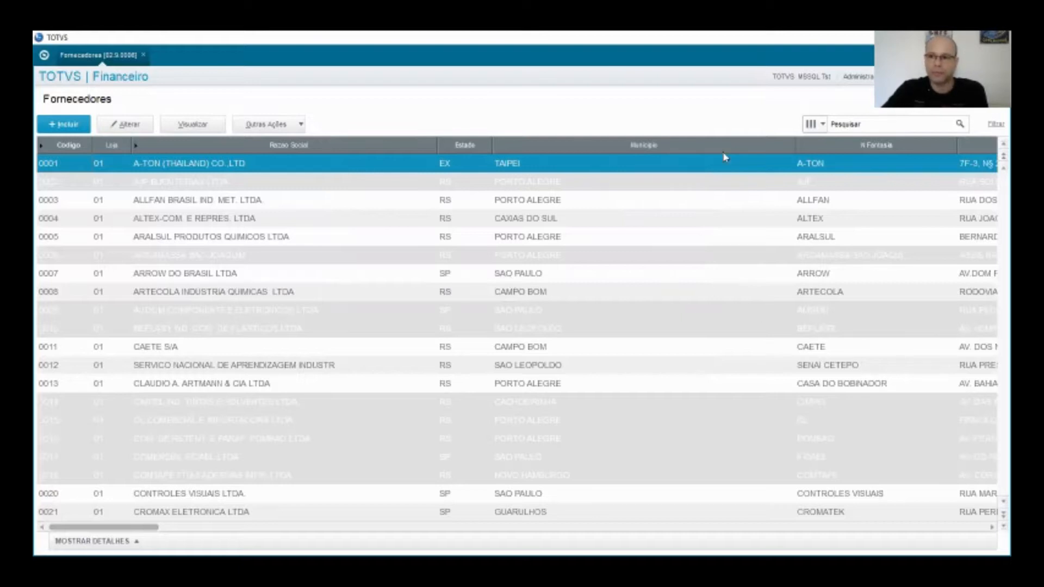
- Open the FORNECEDORES DE SP filter for editing and append the logical operator "e" after its state condition
click(996, 124)
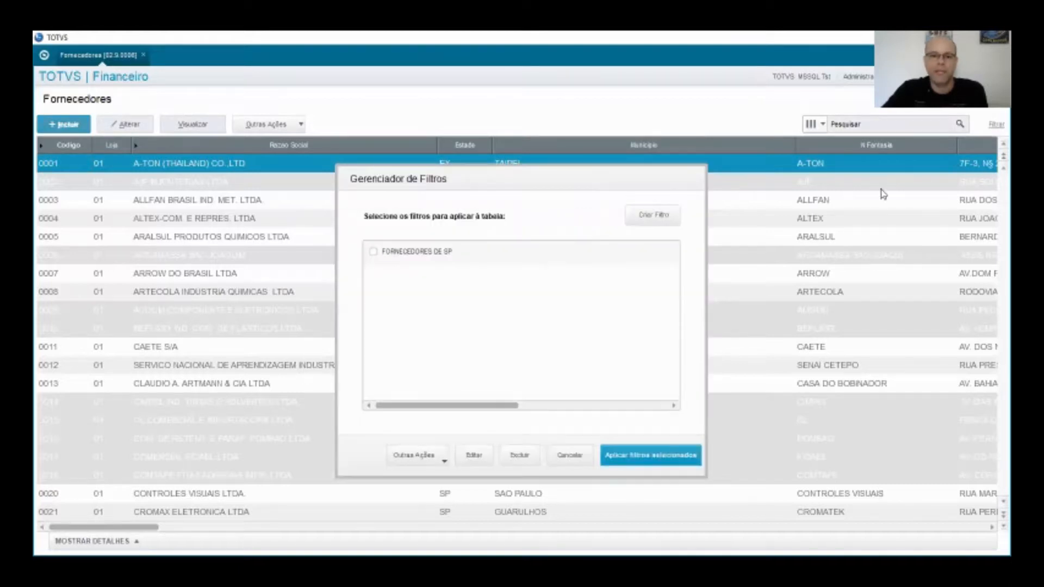
click(441, 252)
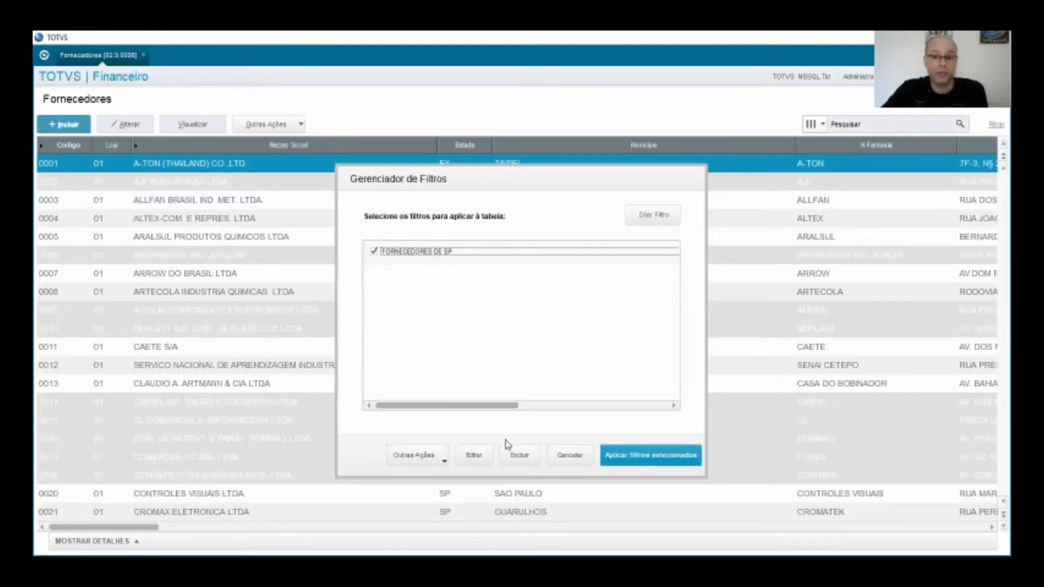
click(474, 455)
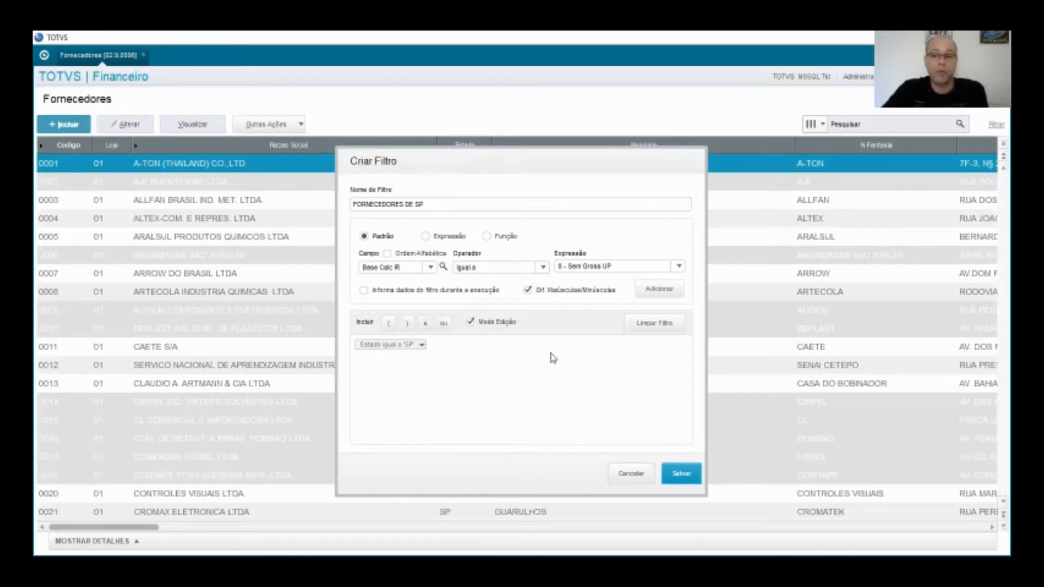
click(428, 326)
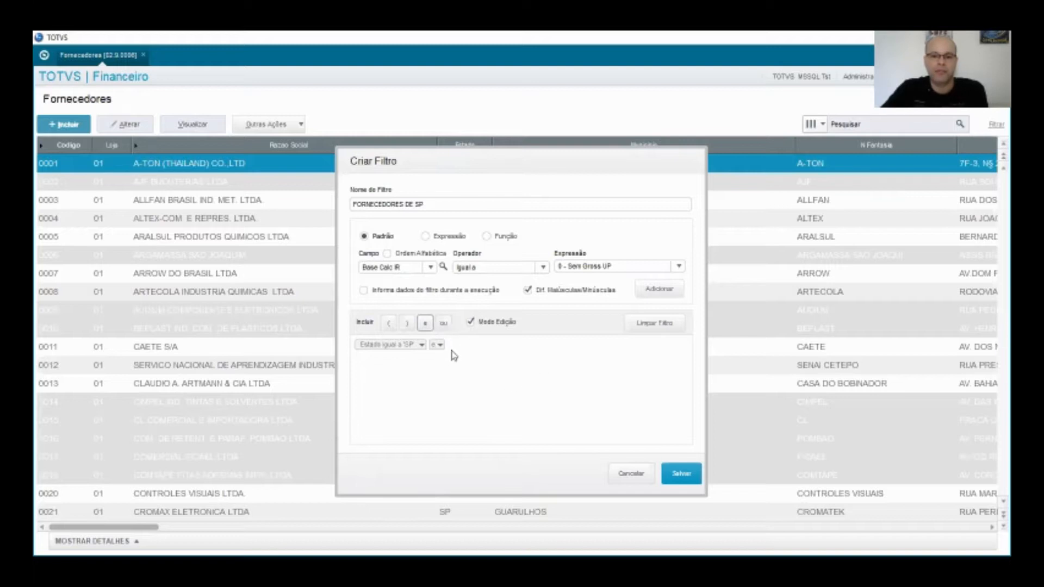
- Add the condition Município Igual a SAO PAULO to the filter being edited
click(431, 267)
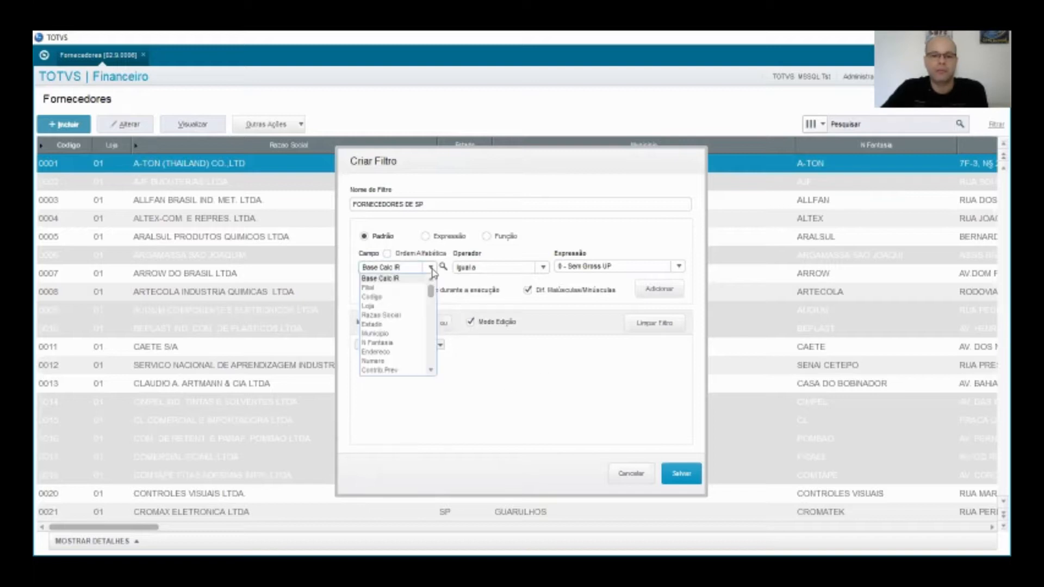
click(395, 334)
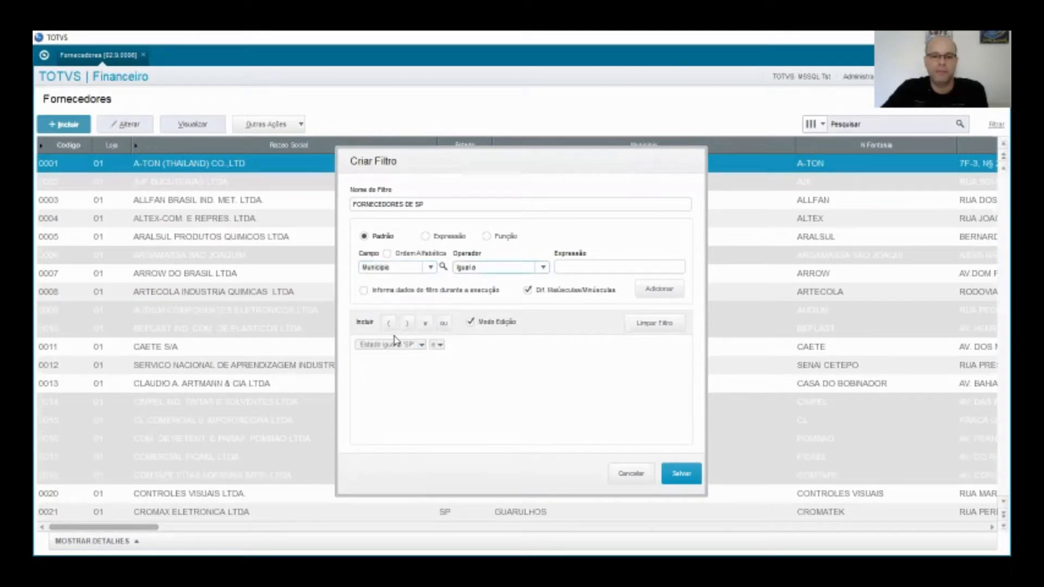
click(586, 266)
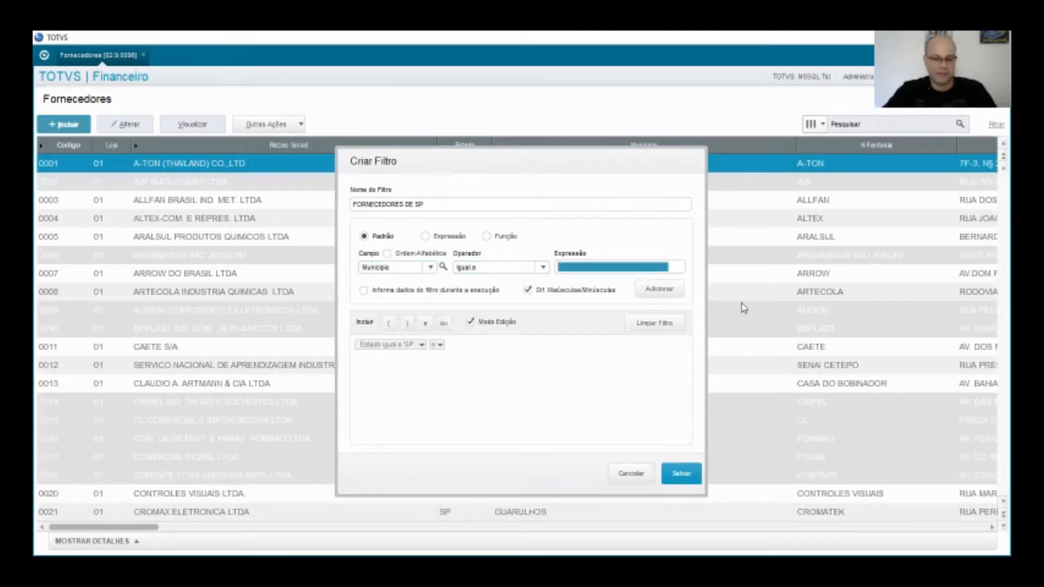
text(SAO PAULO)
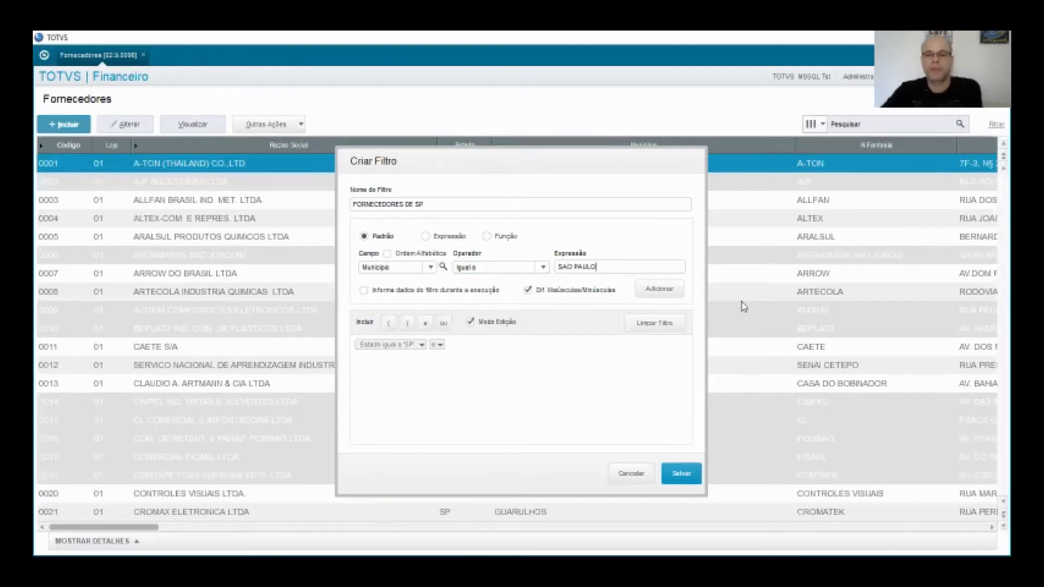
click(665, 291)
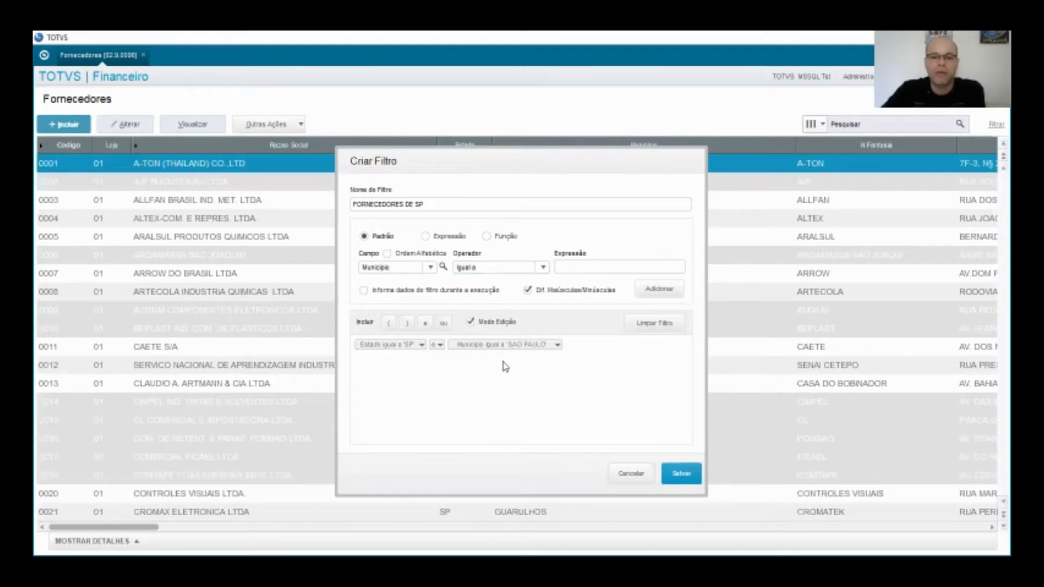
- Save and apply the edited FORNECEDORES DE SP filter, and look through the listed suppliers
click(686, 478)
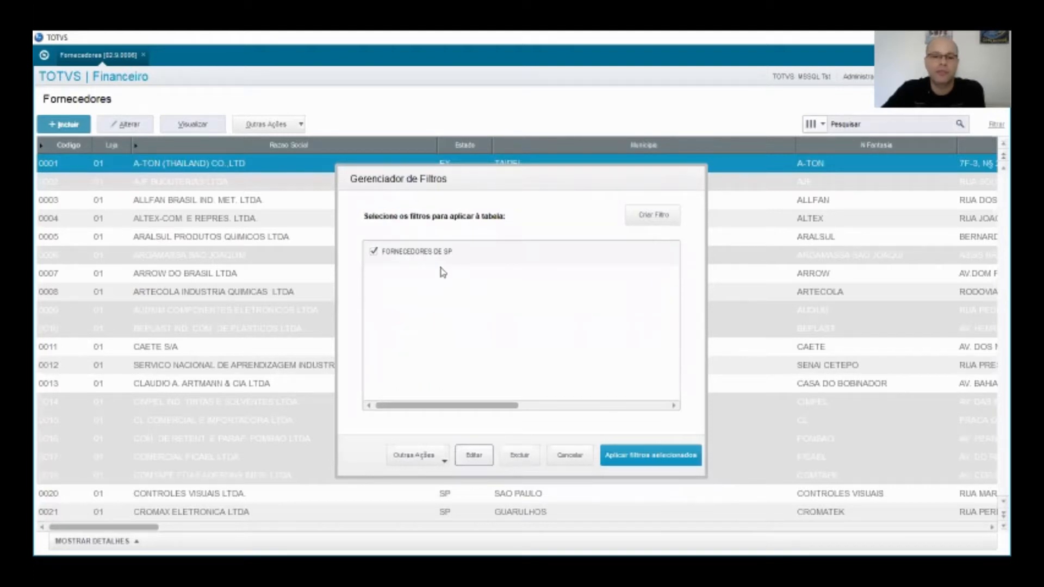
click(667, 461)
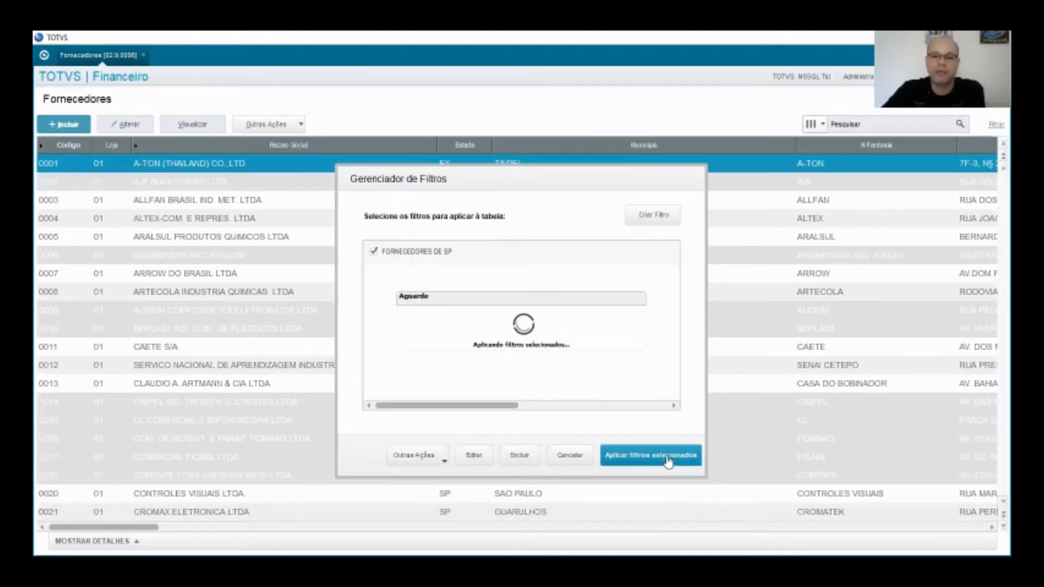
click(557, 254)
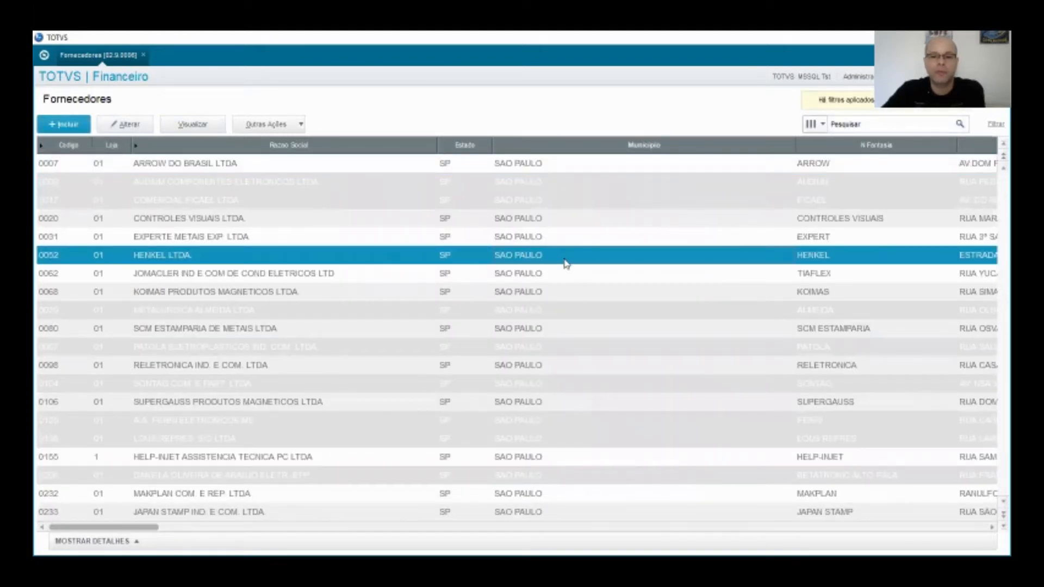
click(578, 293)
click(590, 351)
click(605, 405)
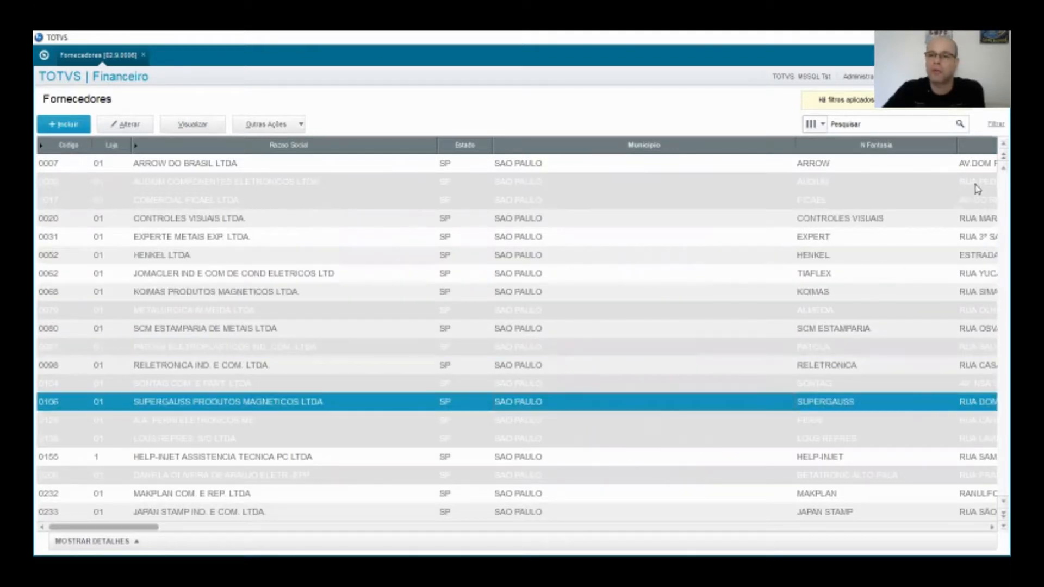
- Start a new filter for the supplier table and name it FILTRO 2
click(996, 125)
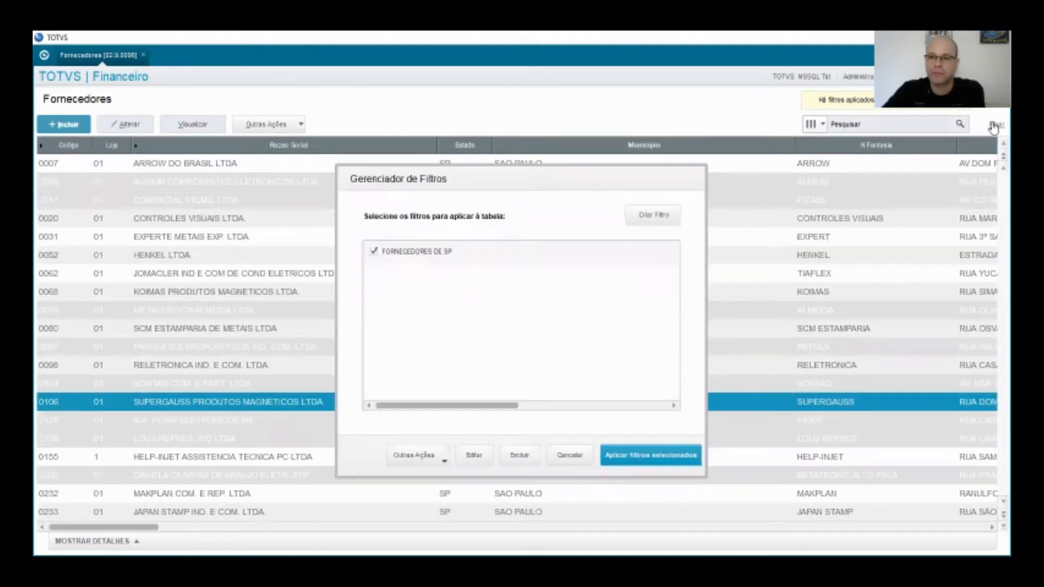
click(439, 257)
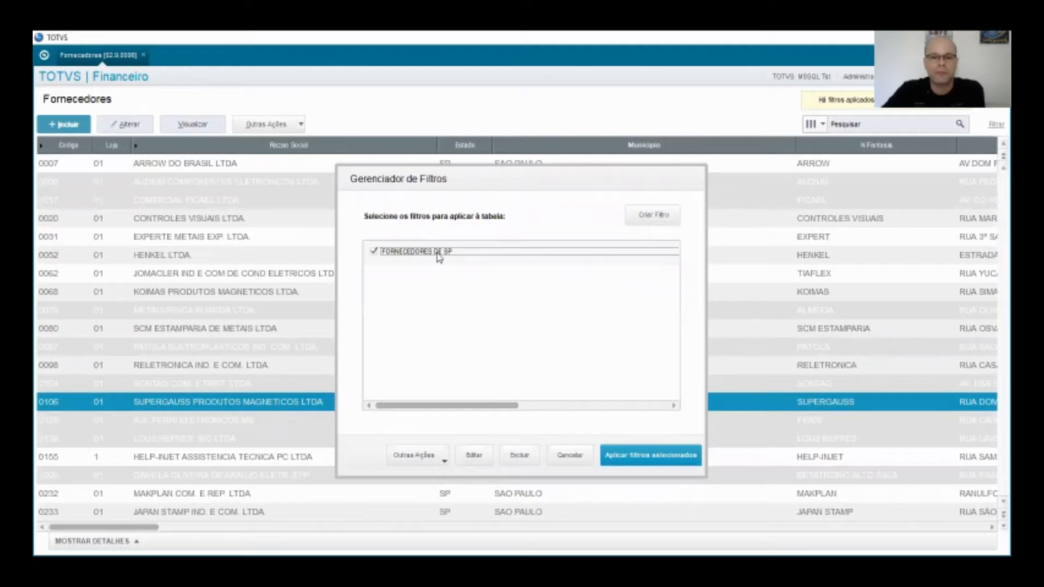
drag(552, 181, 581, 179)
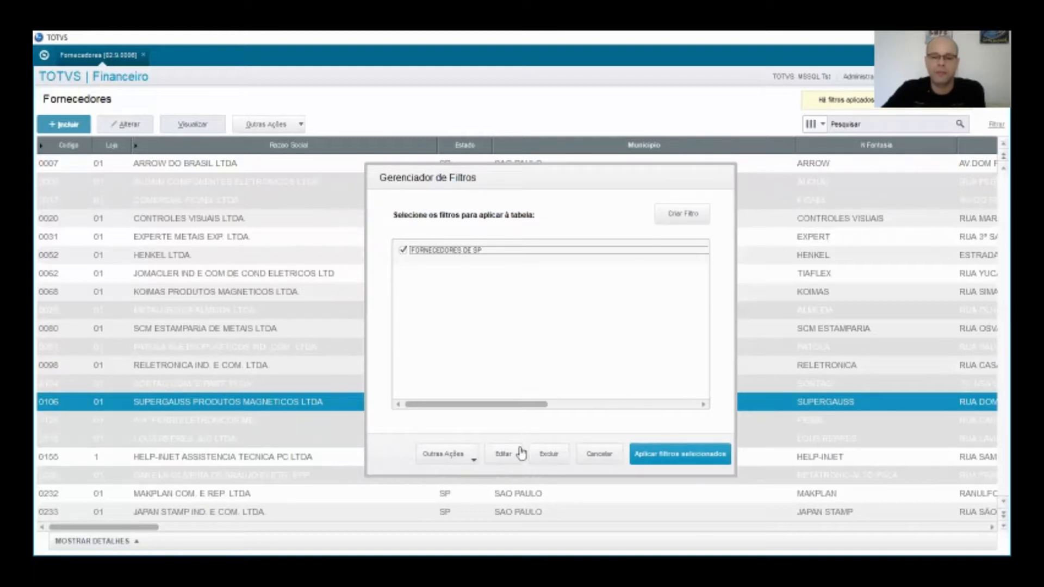
click(674, 220)
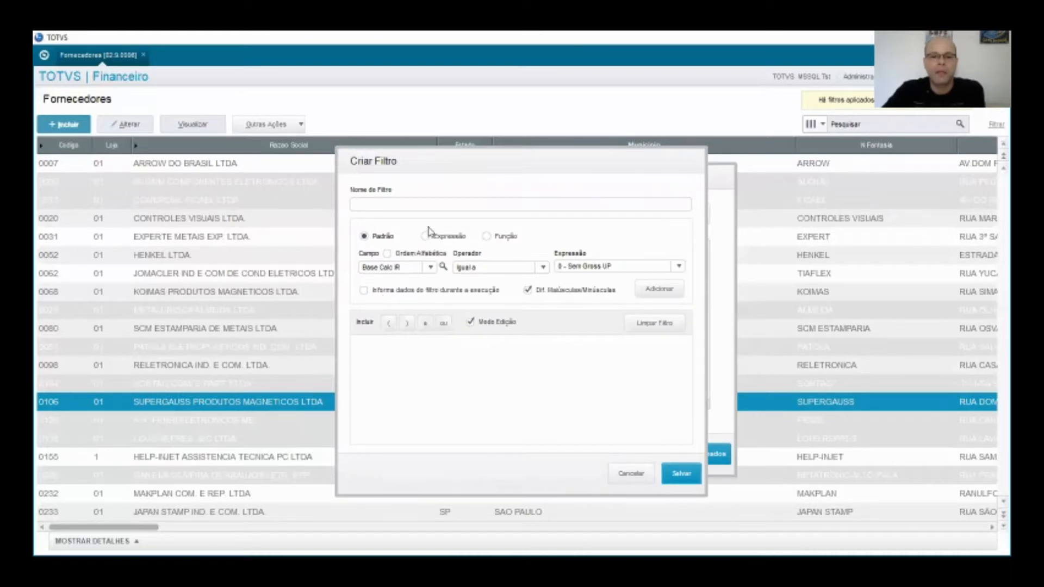
click(412, 199)
text(FILTRO 2)
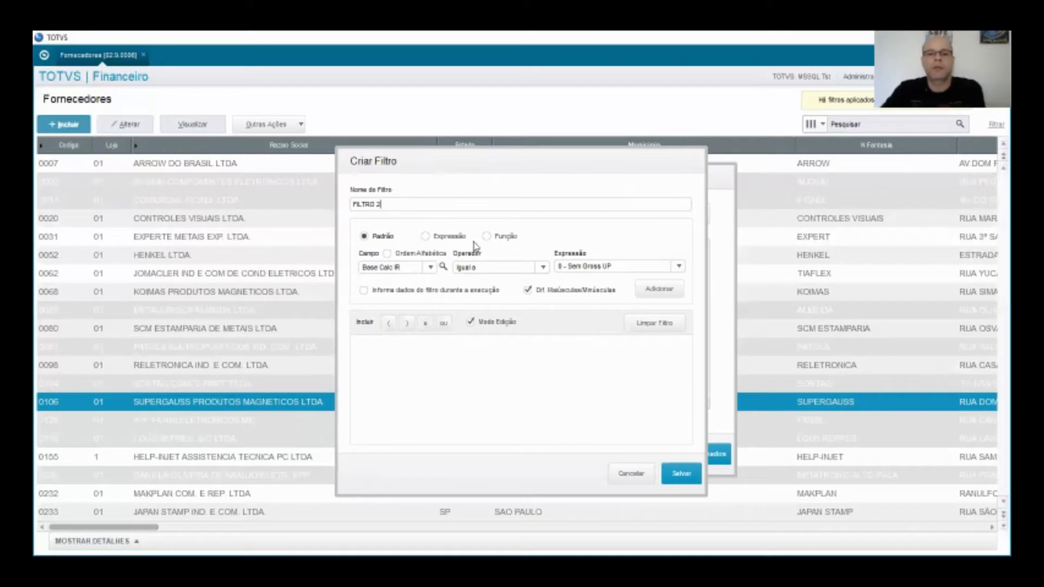
- Add the filter expression A2_EST = "SP" to FILTRO 2 and save the filter
click(425, 237)
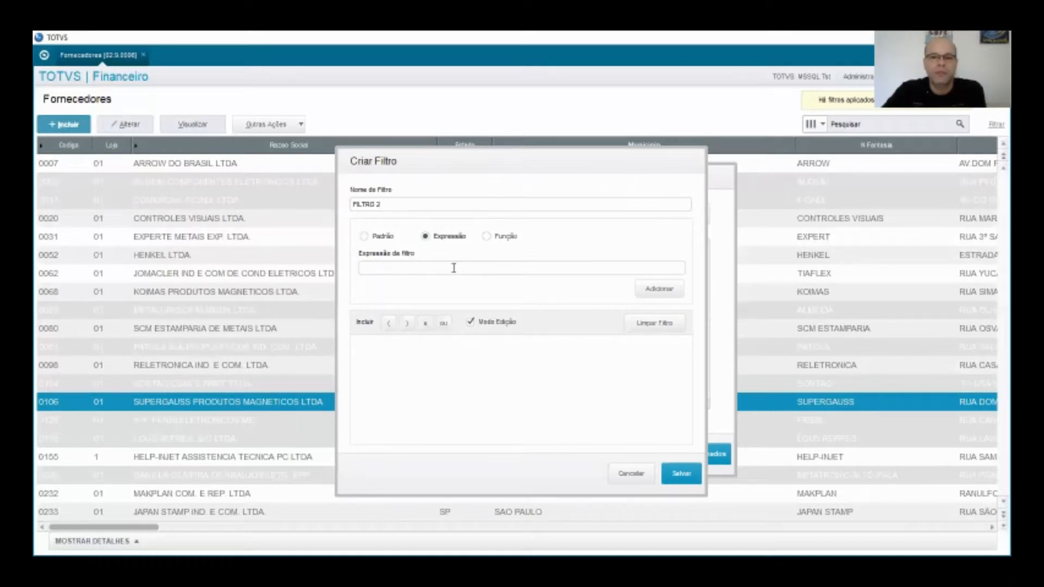
click(462, 264)
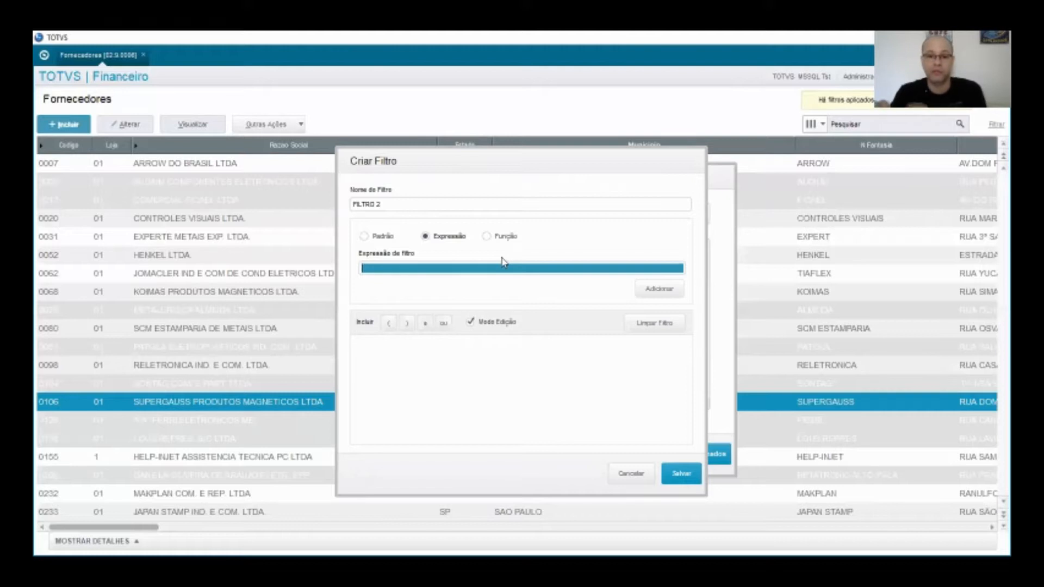
text(A2_EST = "SP)
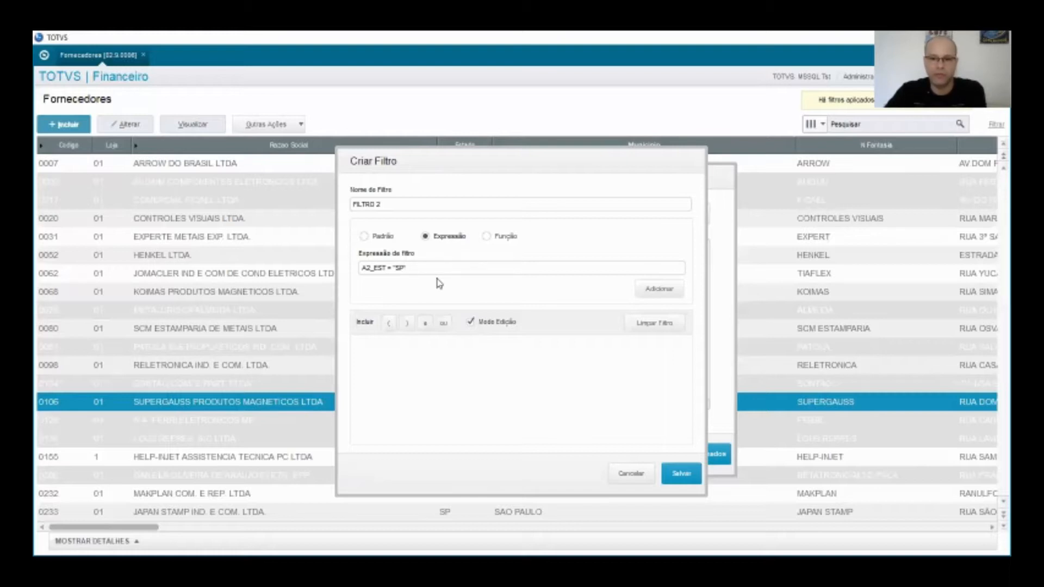
click(659, 289)
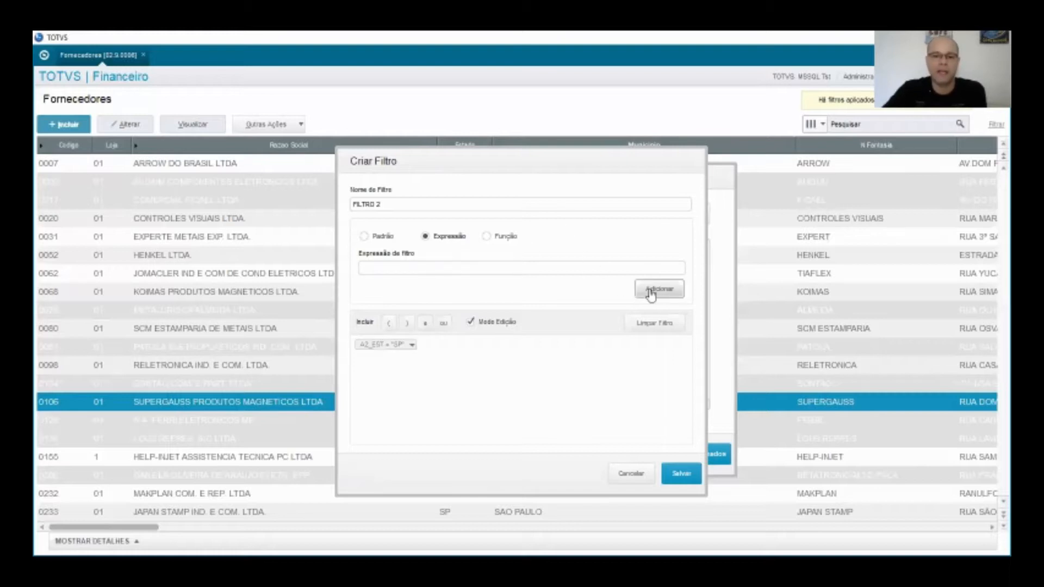
click(681, 474)
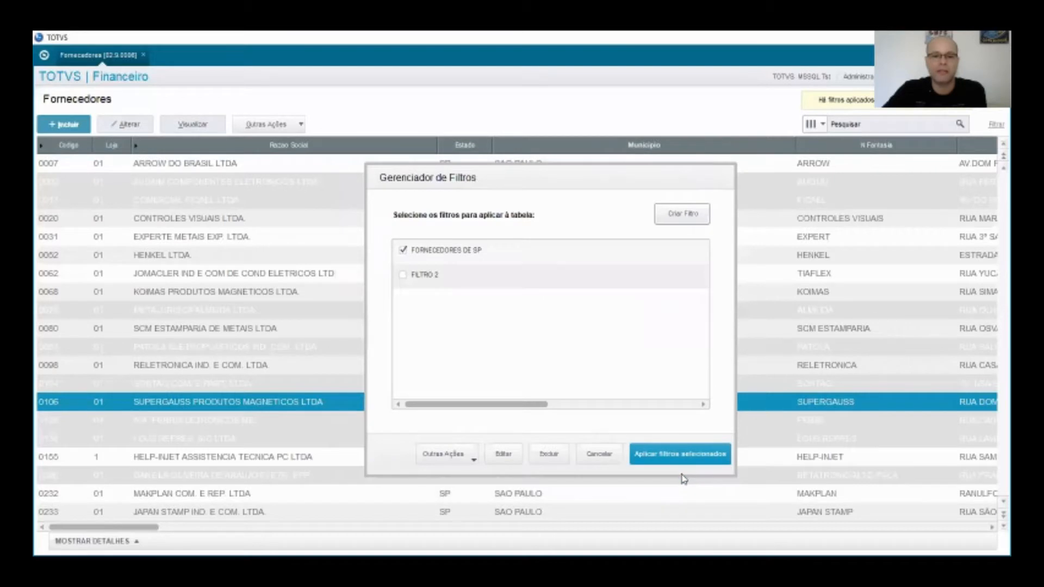
- Apply FILTRO 2 instead of FORNECEDORES DE SP to the supplier table and look through the listed rows
click(439, 257)
click(409, 275)
click(711, 461)
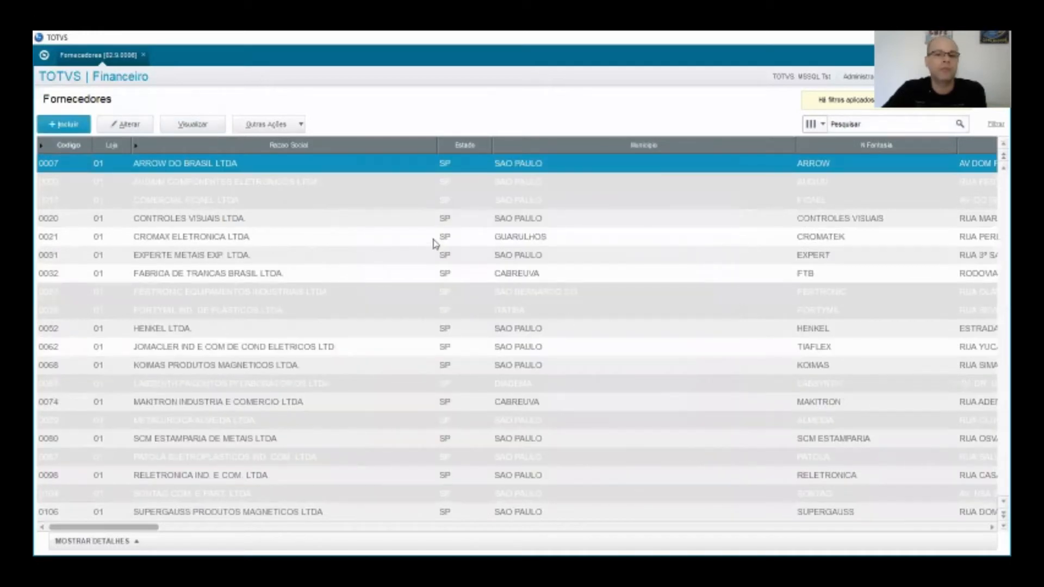
click(454, 239)
click(458, 314)
click(462, 345)
click(468, 383)
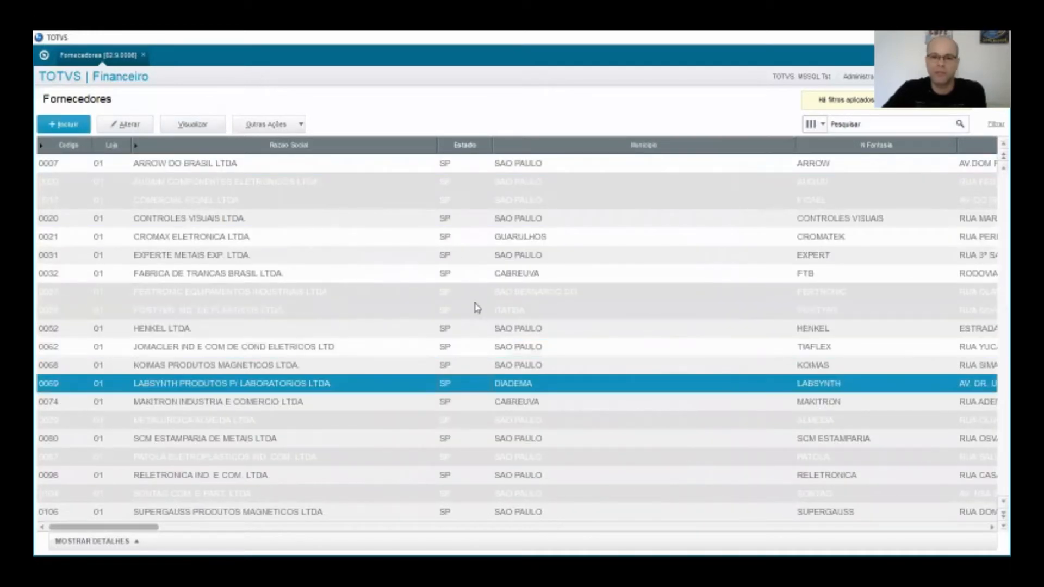
click(473, 276)
- Open FILTRO 2 for editing in expression mode and remove its A2_EST = "SP" condition
click(996, 125)
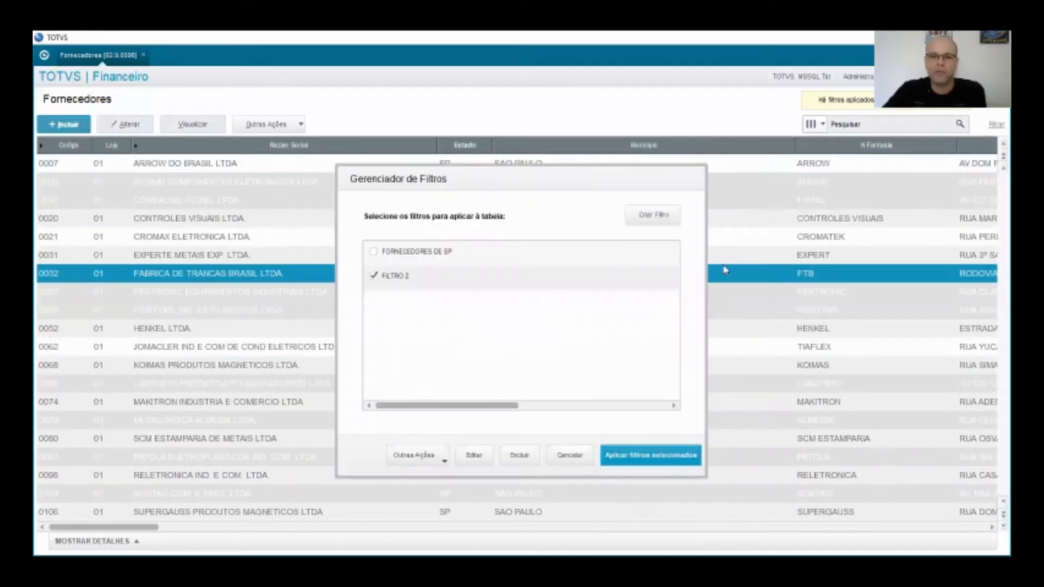
click(407, 278)
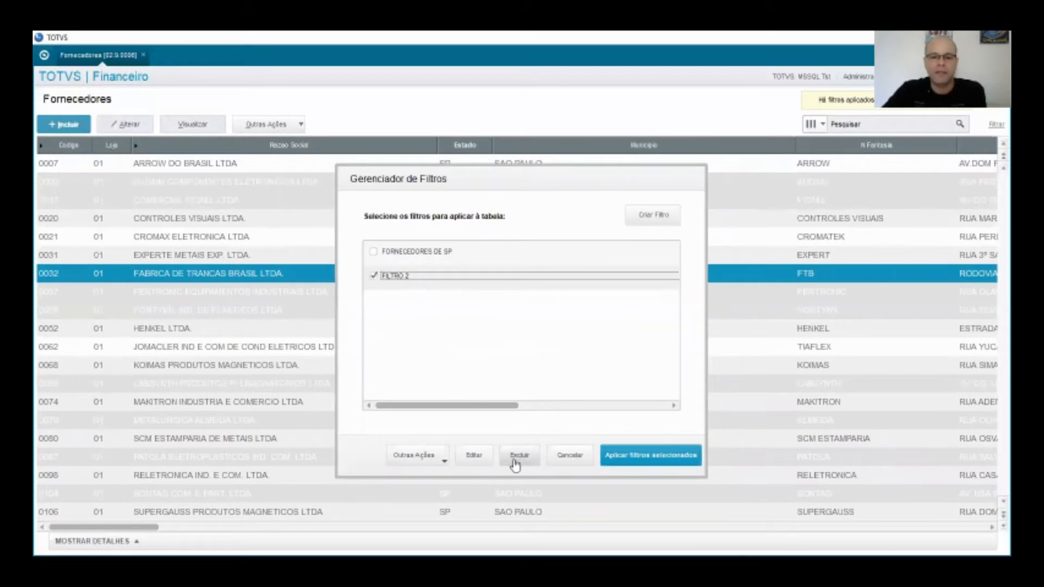
click(473, 457)
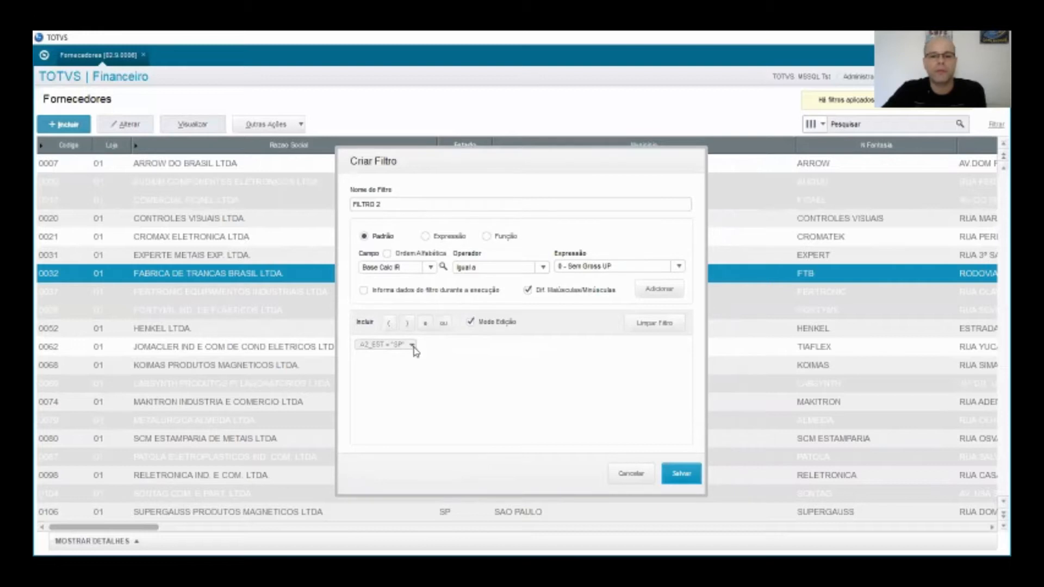
click(432, 237)
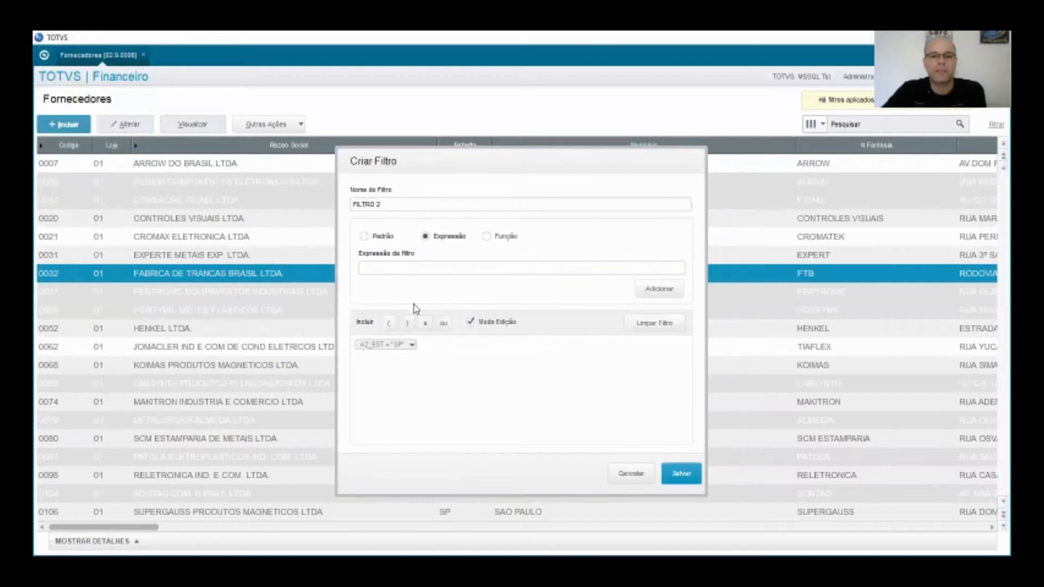
click(412, 345)
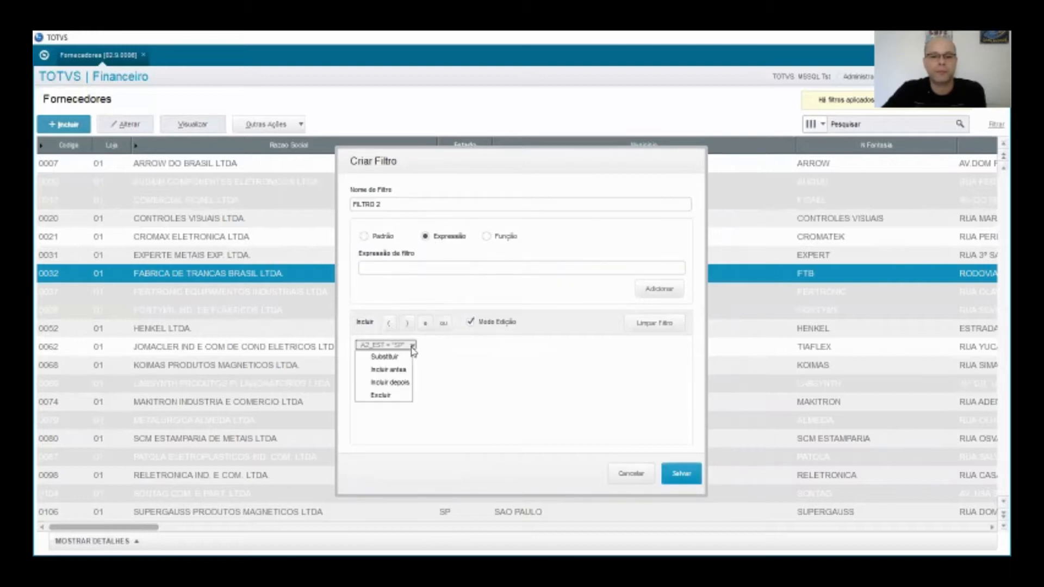
click(401, 395)
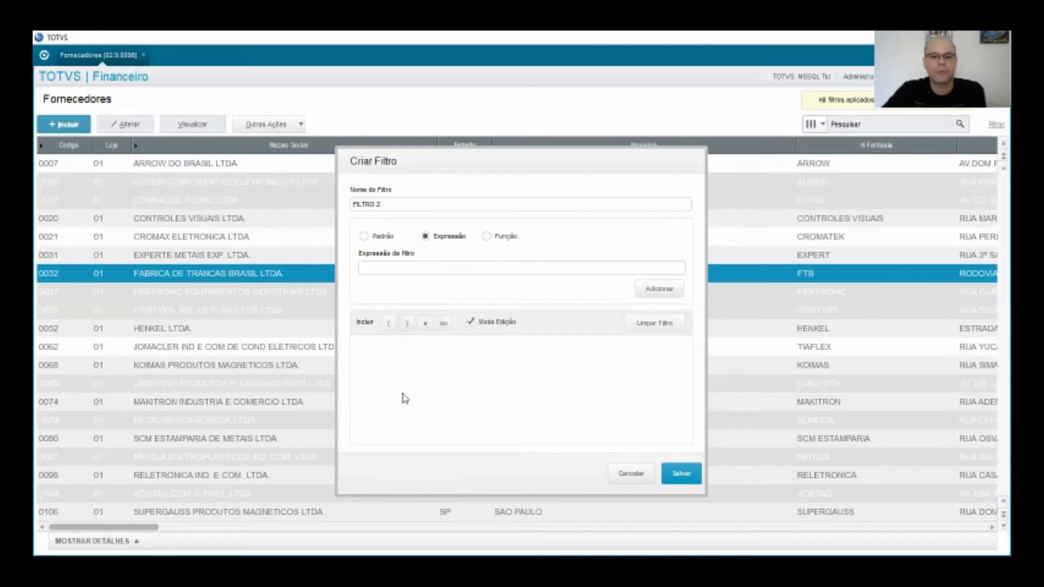
- Try to add the filter expression A2_UF="SP" to FILTRO 2
click(409, 268)
text(a)
key(BackSpace)
text(A2_UF)
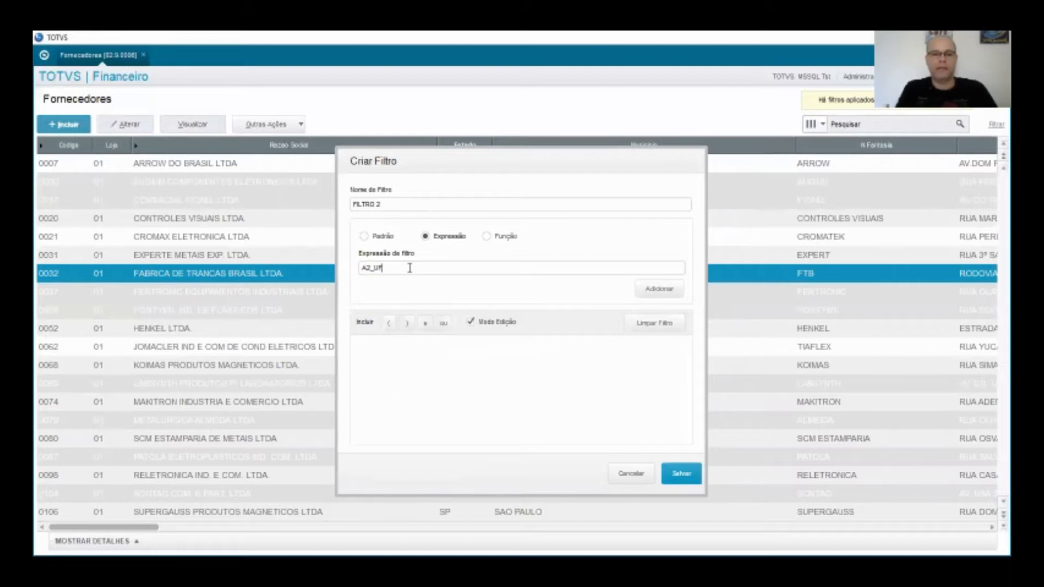
text(='sp)
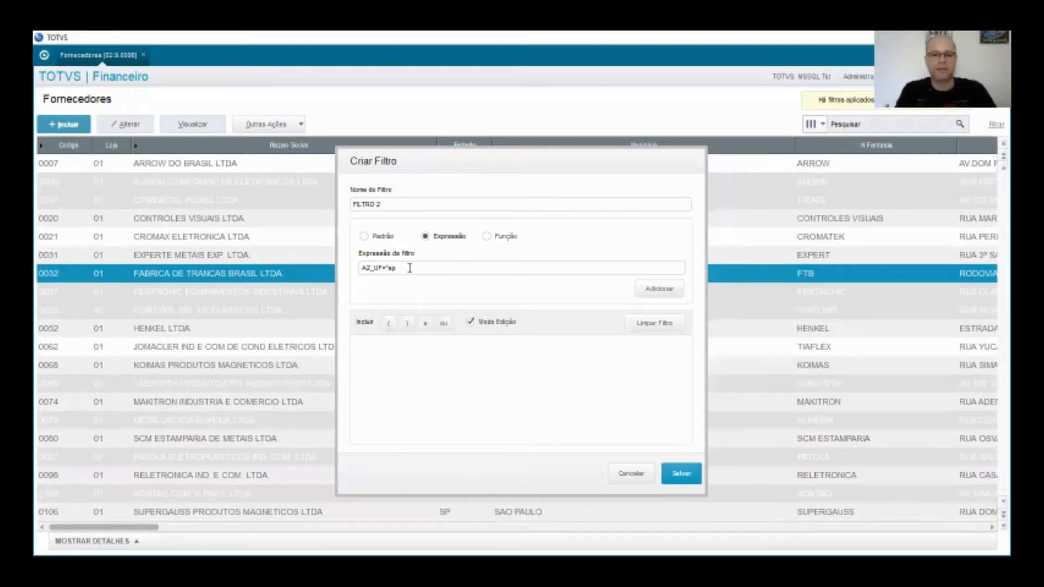
key(BackSpace)
key(BackSpace)
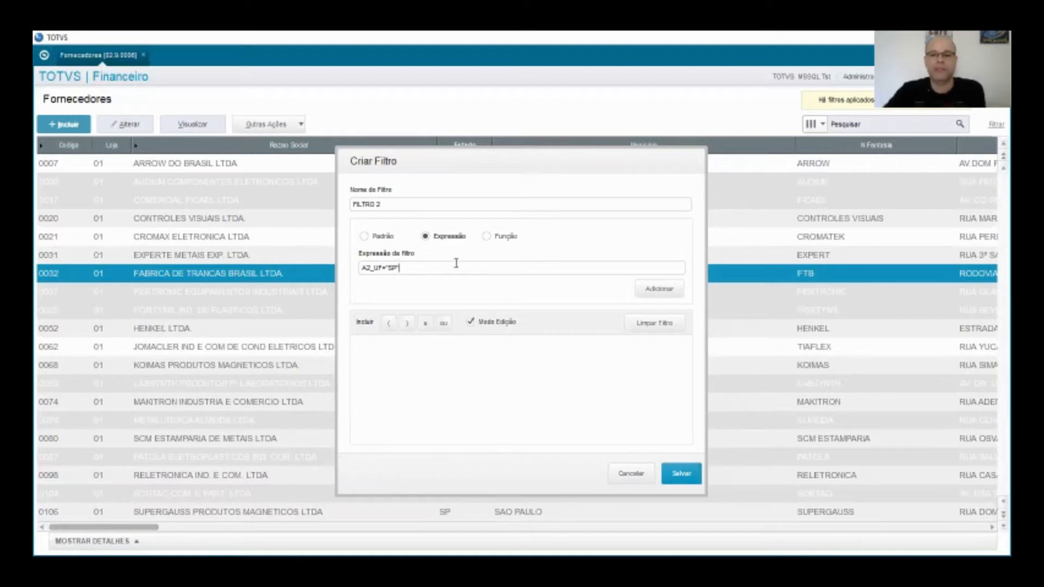
click(666, 293)
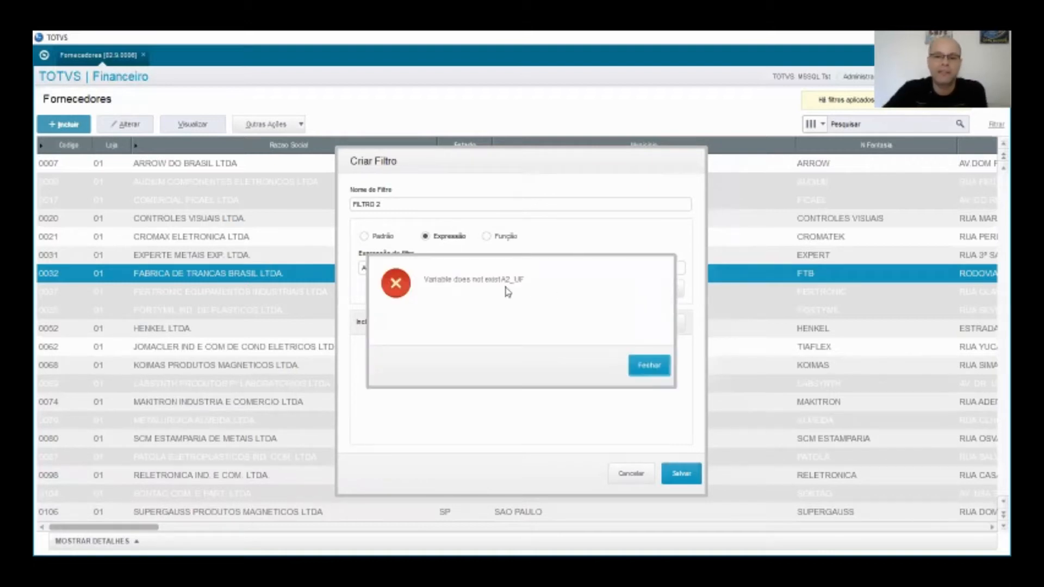
click(647, 365)
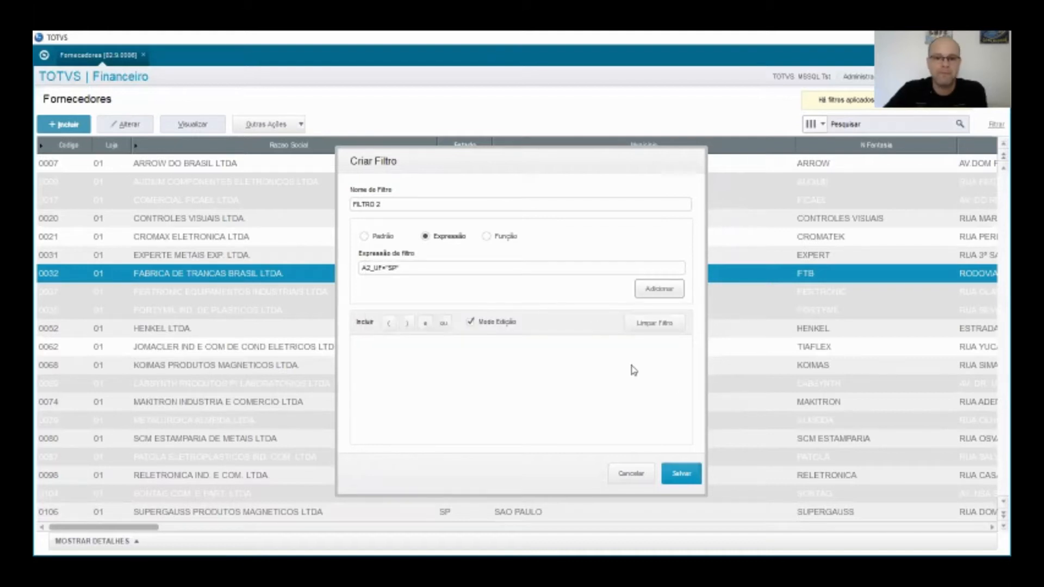
- Look through the Padrão, Expressão and Função condition types of FILTRO 2 and close the filter editor
click(364, 236)
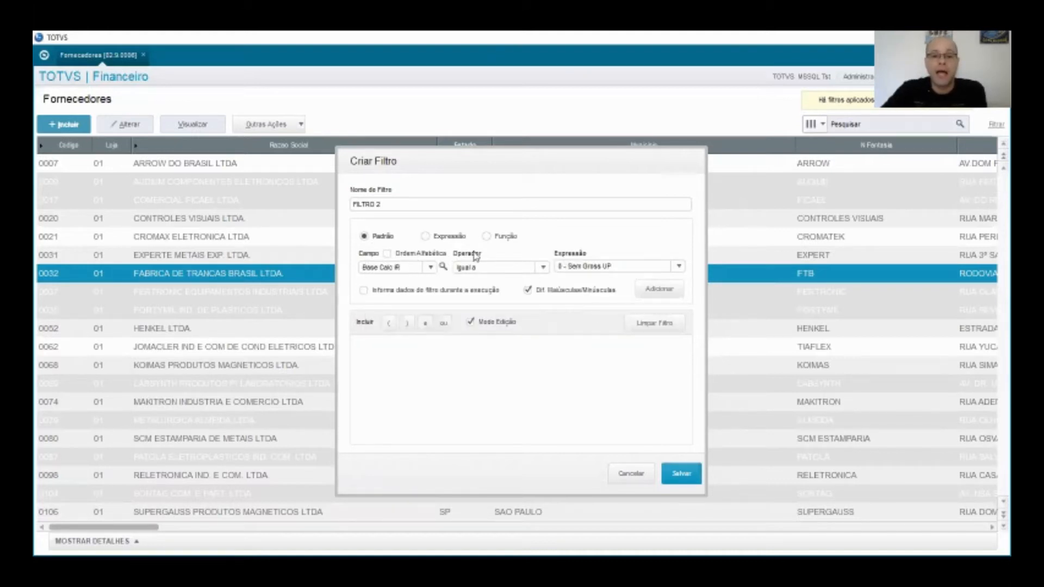
click(427, 236)
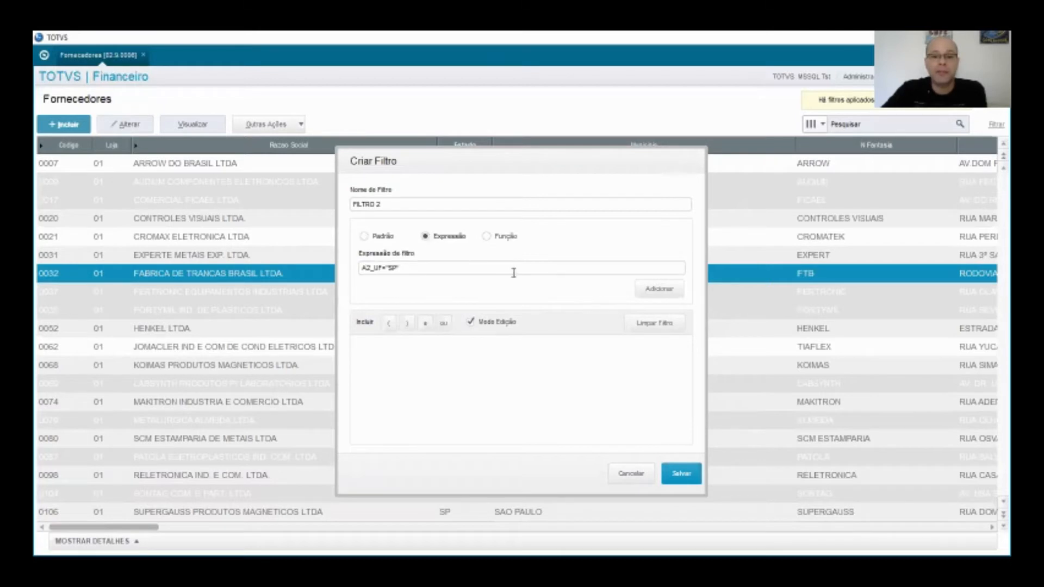
click(487, 236)
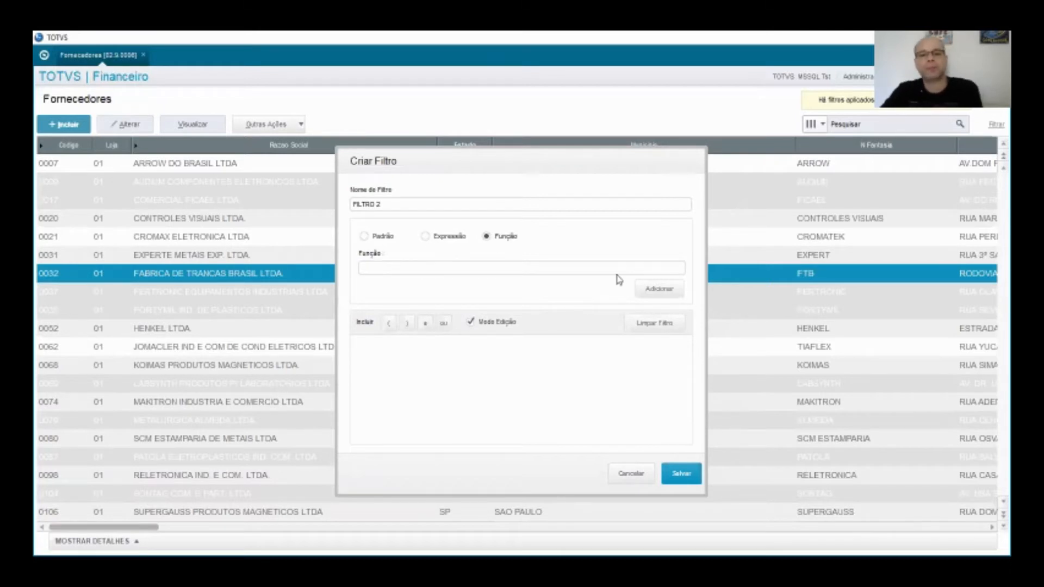
click(564, 266)
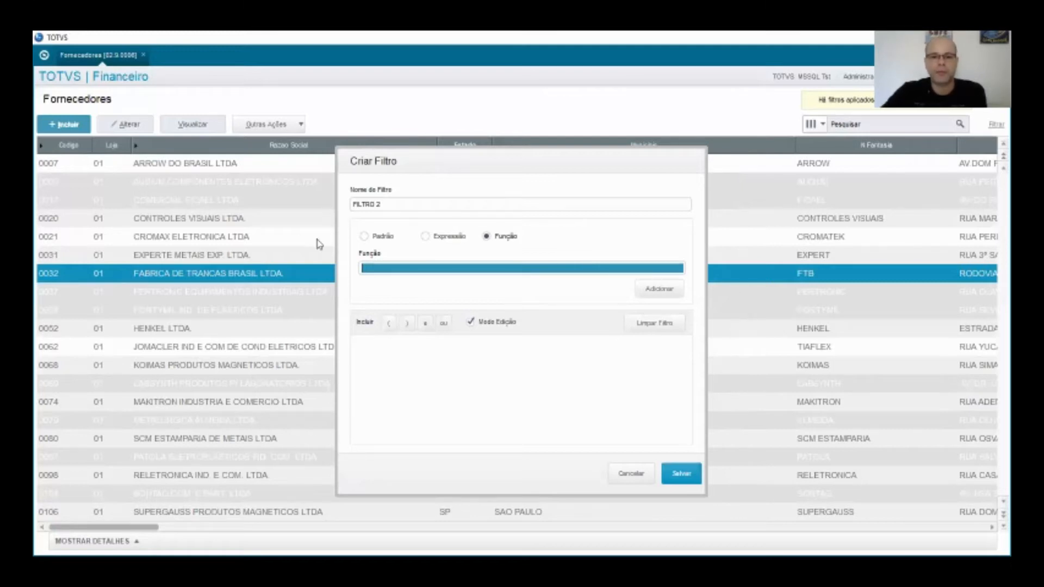
click(680, 473)
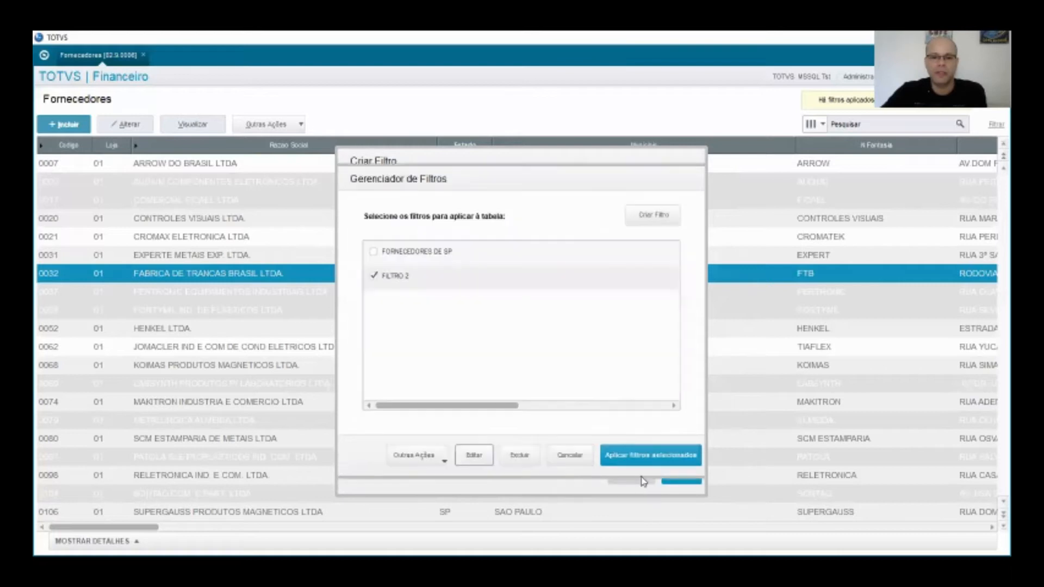
- Deselect and delete FILTRO 2, and open the FORNECEDORES DE SP filter for editing
click(408, 278)
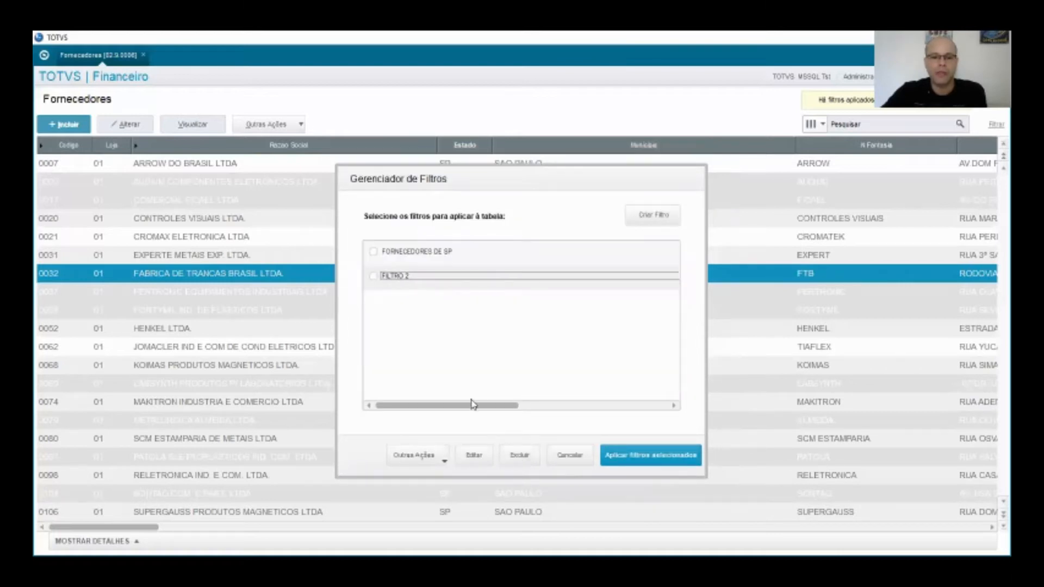
click(522, 455)
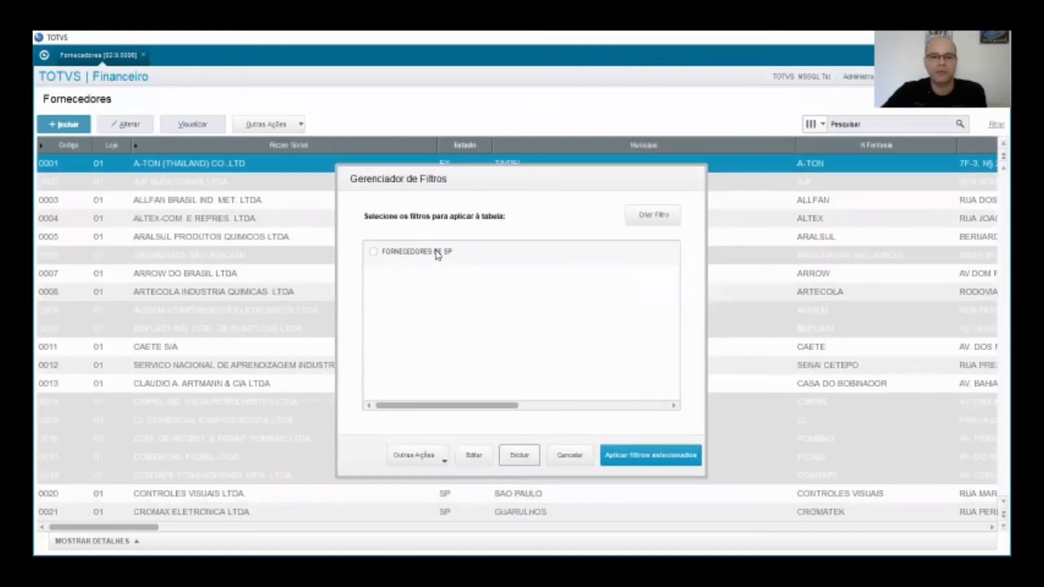
click(444, 255)
click(478, 457)
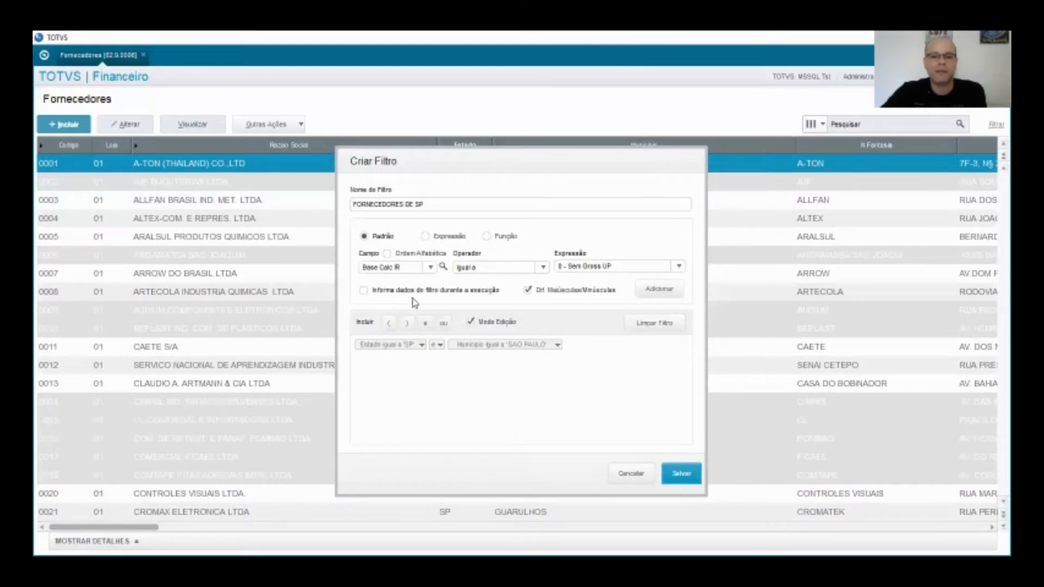
- Remove the Município condition, the "e" connector and the Estado condition so the FORNECEDORES DE SP filter is empty
click(557, 345)
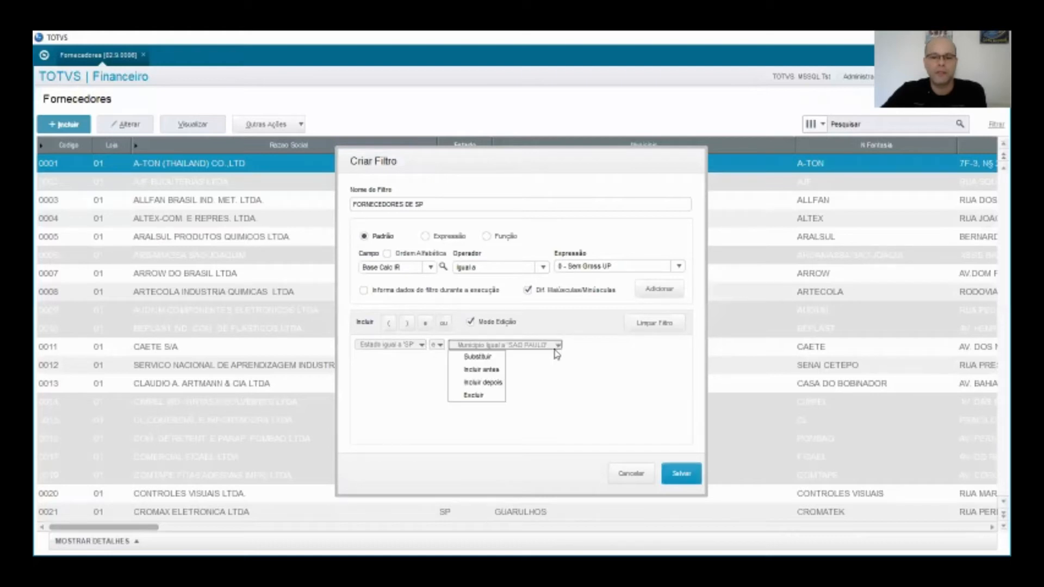
click(485, 401)
click(440, 344)
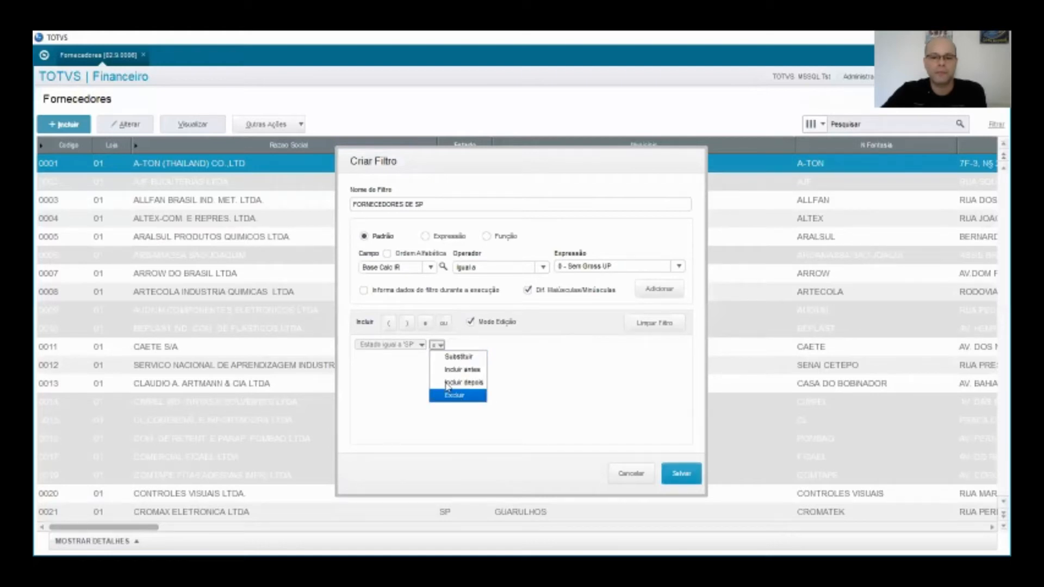
click(454, 396)
click(654, 323)
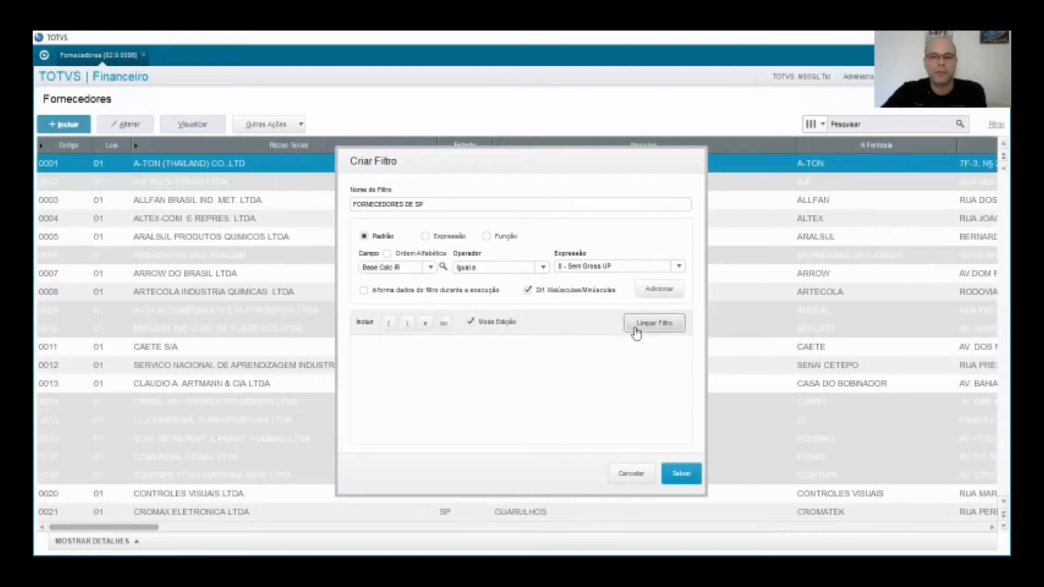
- Choose Estado as the field for a new standard condition with the Igual a operator
click(428, 268)
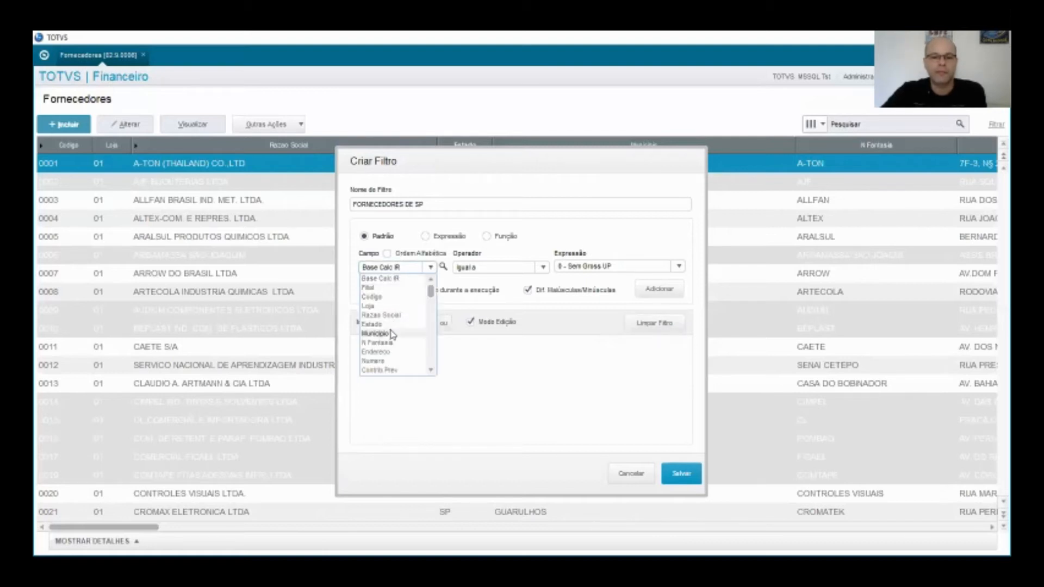
click(390, 324)
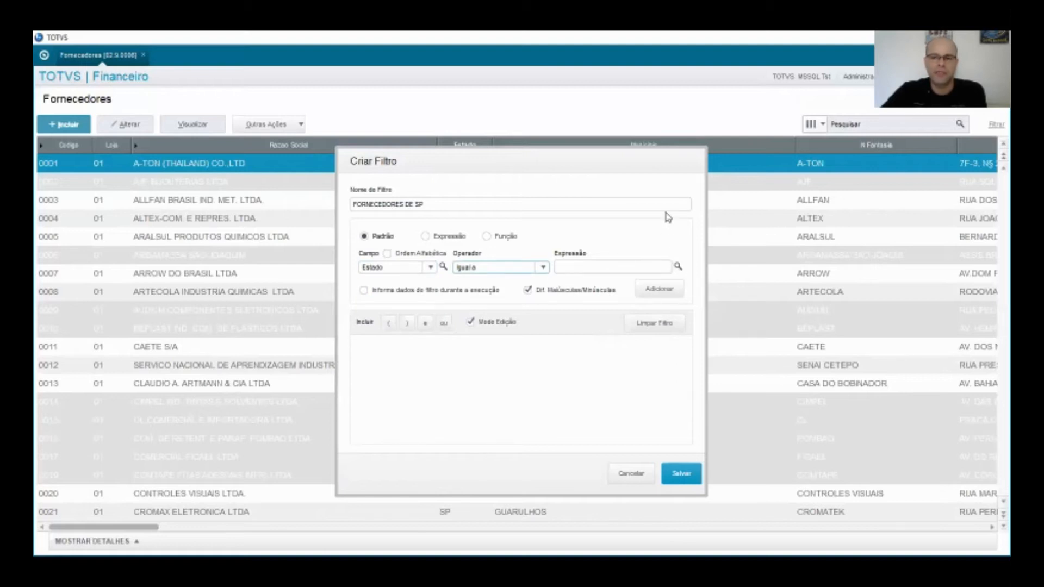
click(678, 266)
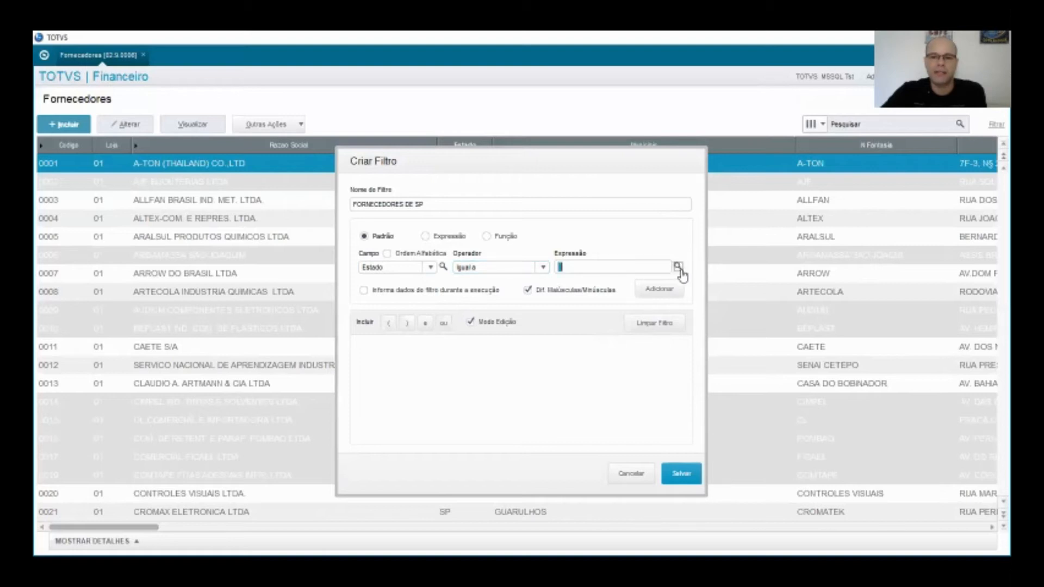
click(678, 267)
click(443, 317)
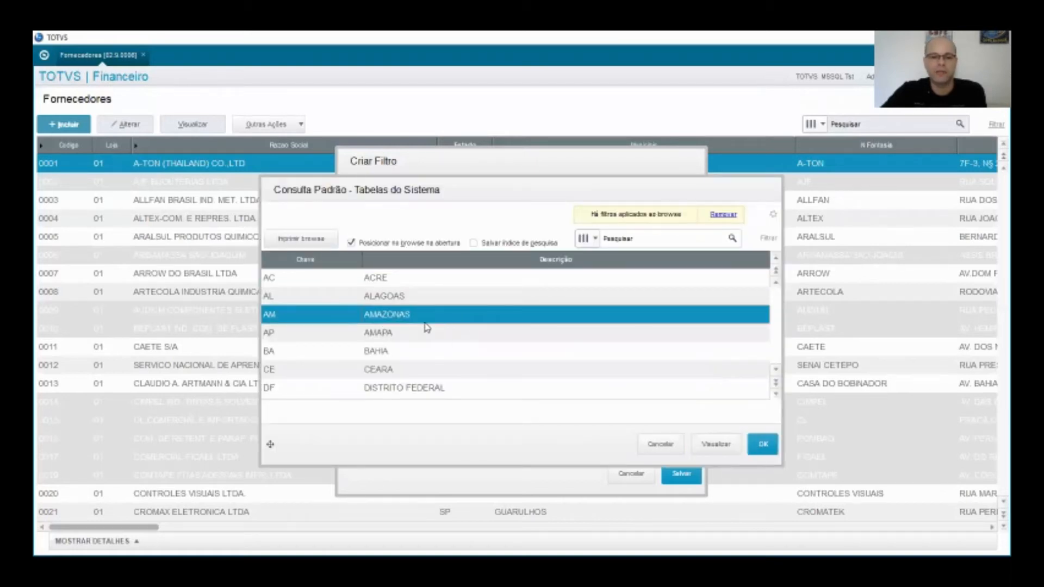
click(764, 444)
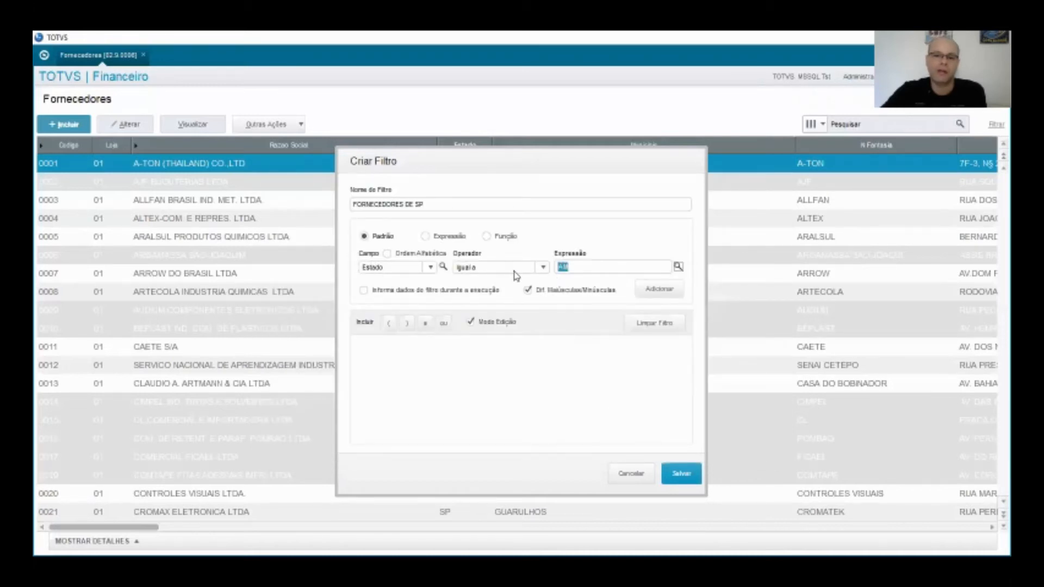
key(BackSpace)
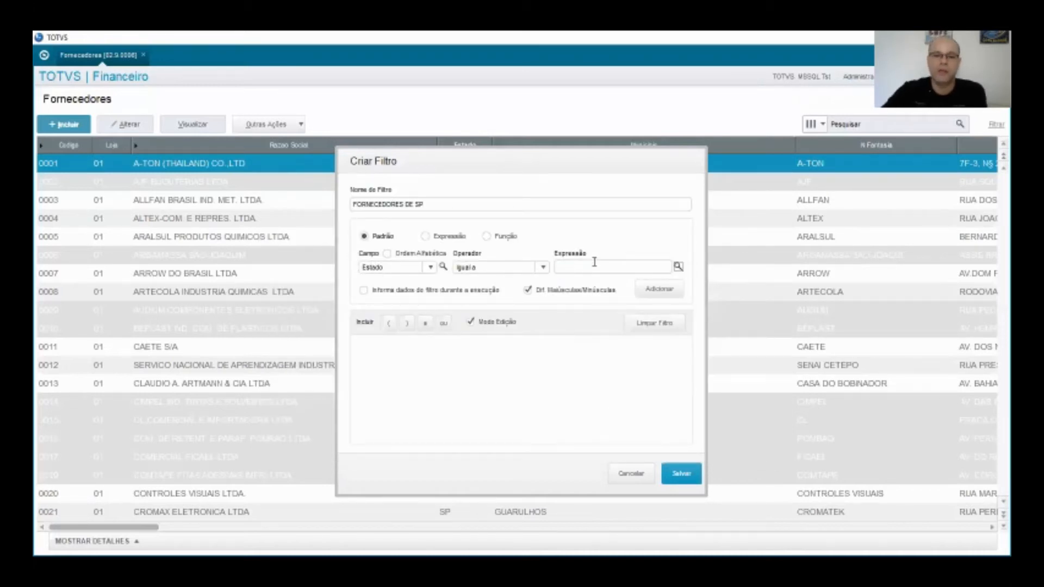
- Make the Estado condition ask for its value at execution, add it to the filter and save the filter
click(364, 290)
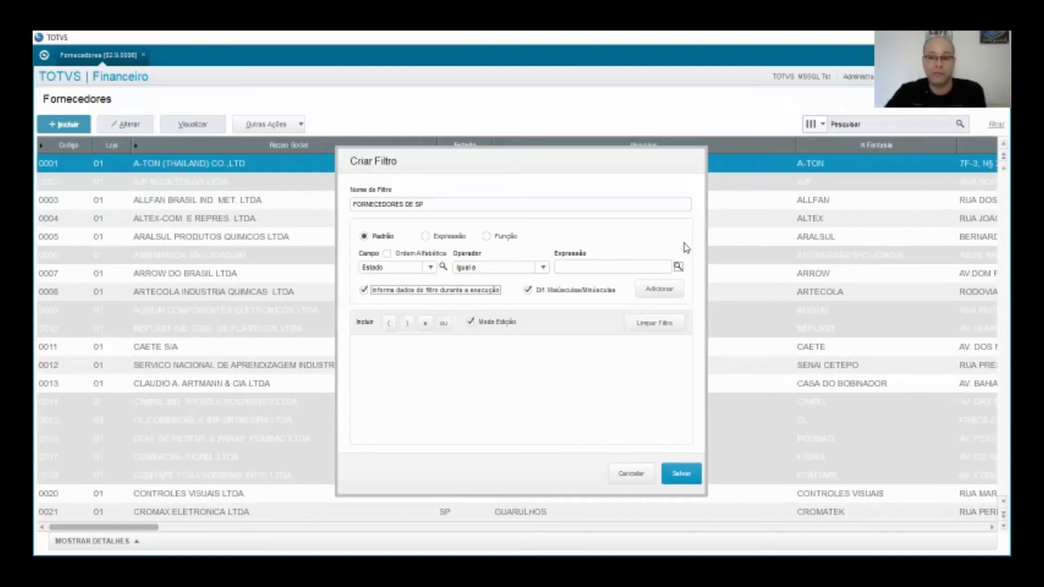
click(688, 474)
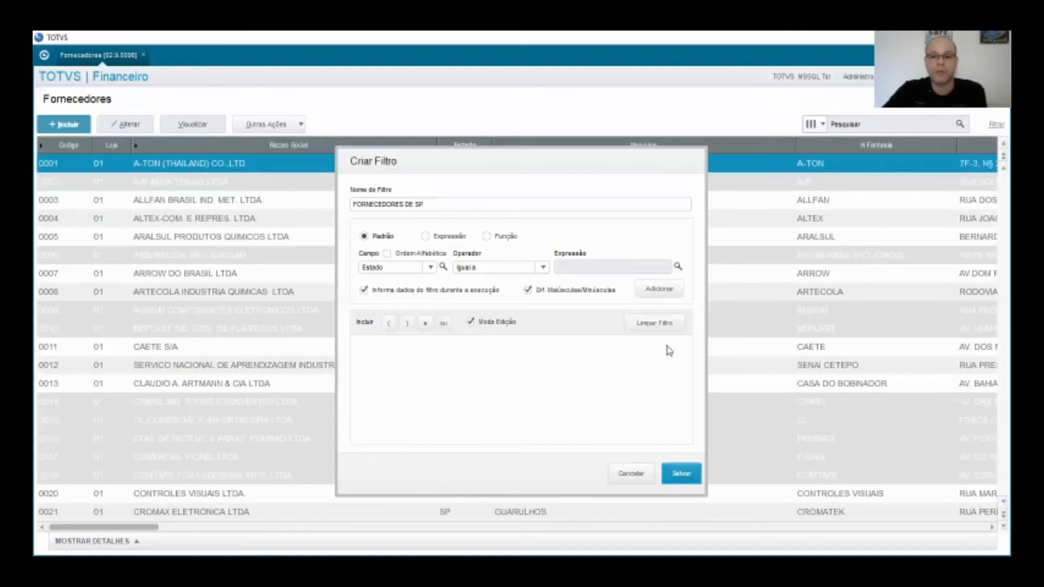
click(658, 289)
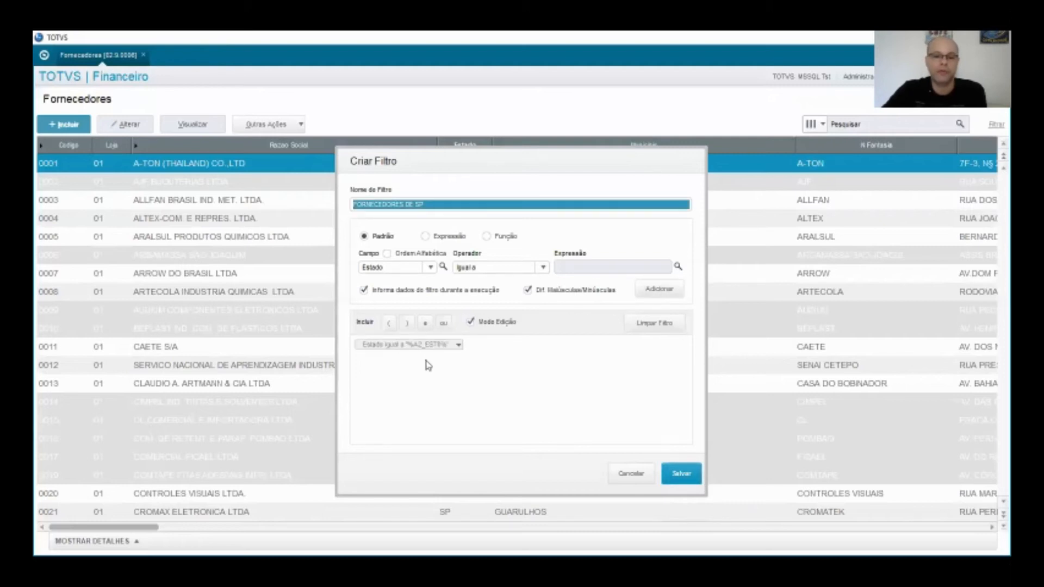
click(691, 478)
- Apply the FORNECEDORES DE SP filter, answering its Estado question with AM (Amazonas) from the state lookup
click(680, 461)
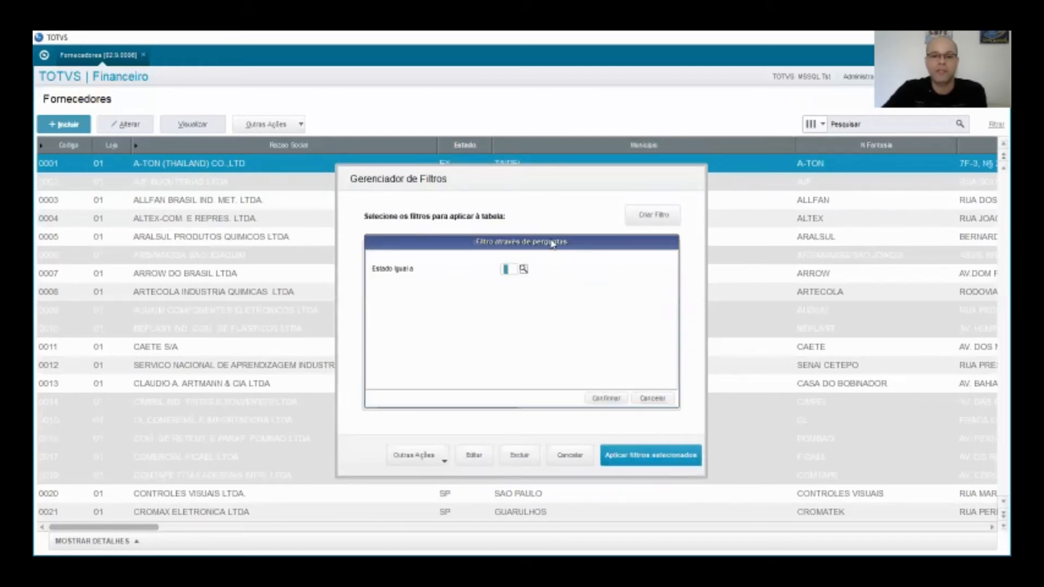
drag(557, 241, 703, 281)
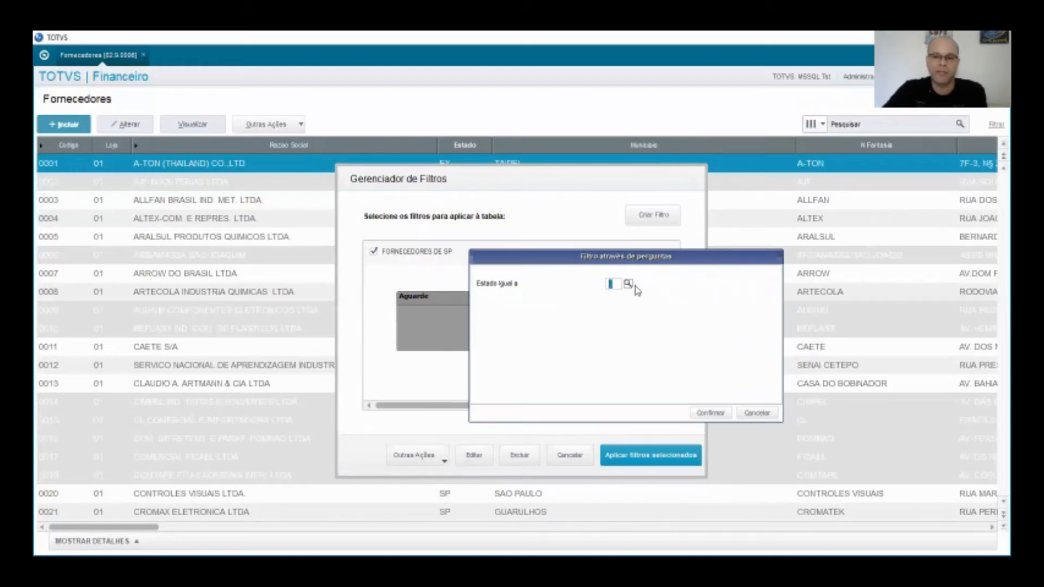
click(629, 285)
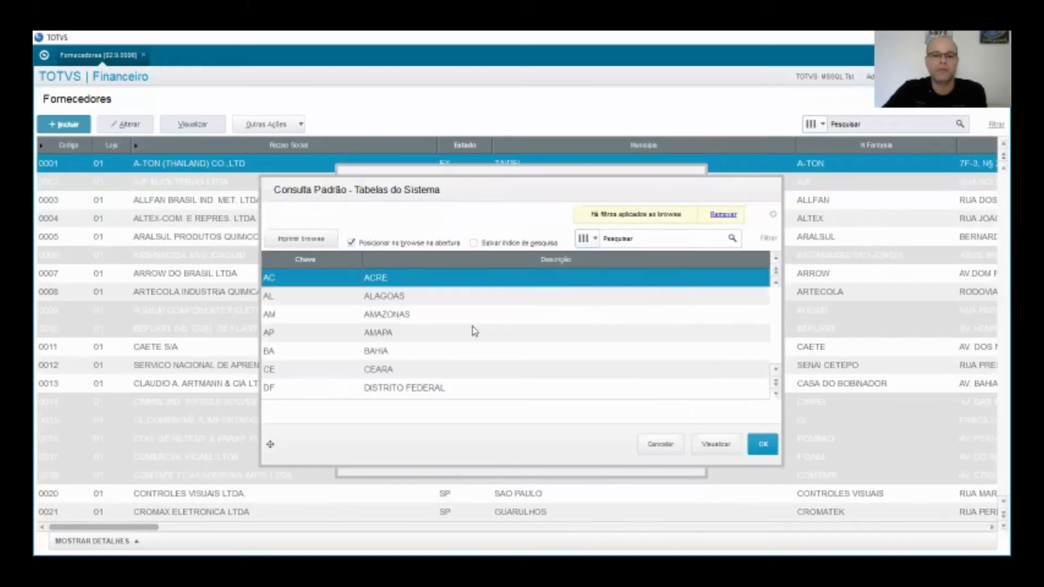
double_click(408, 319)
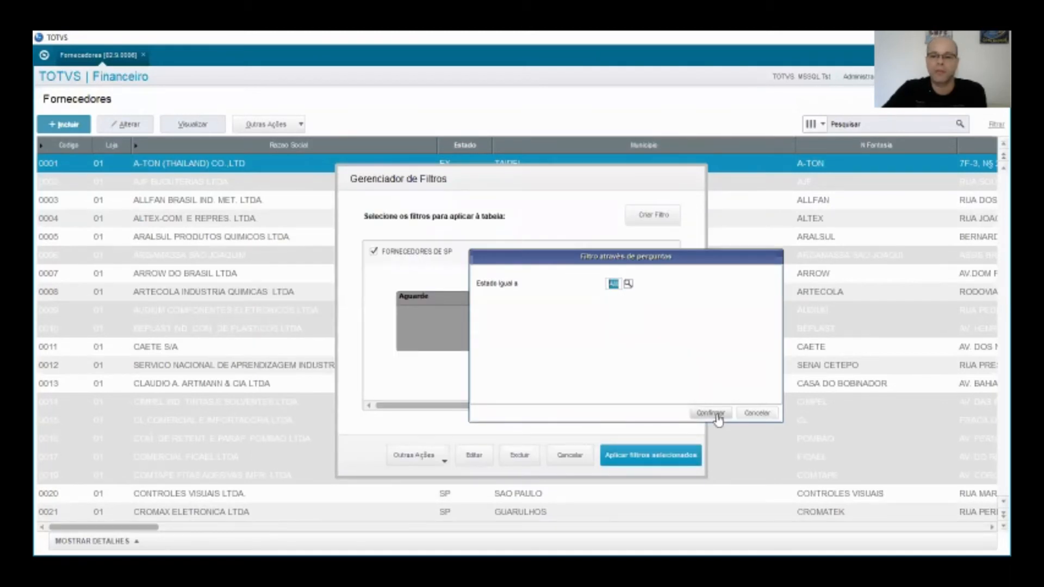
click(716, 416)
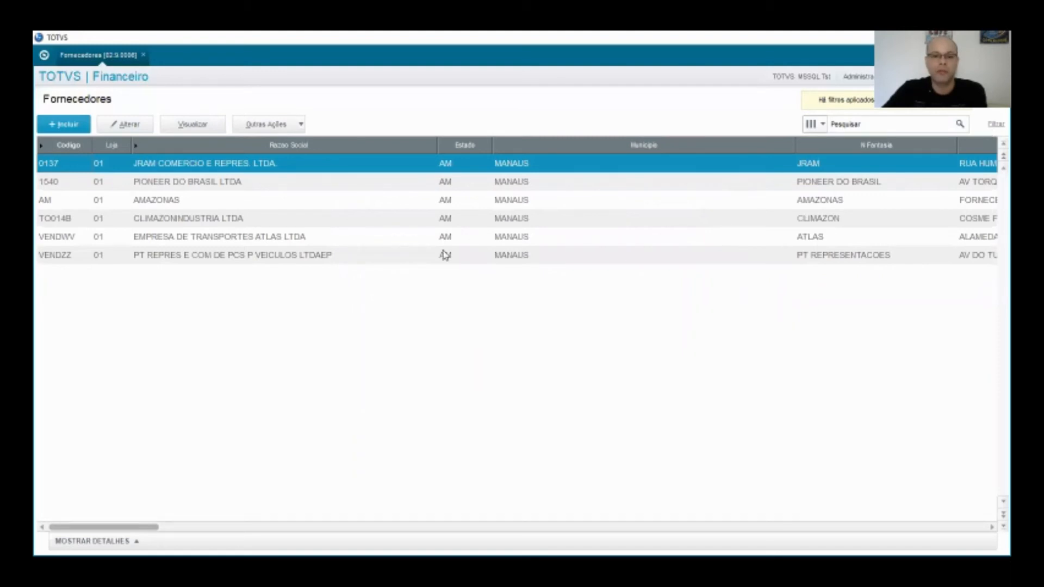
click(477, 461)
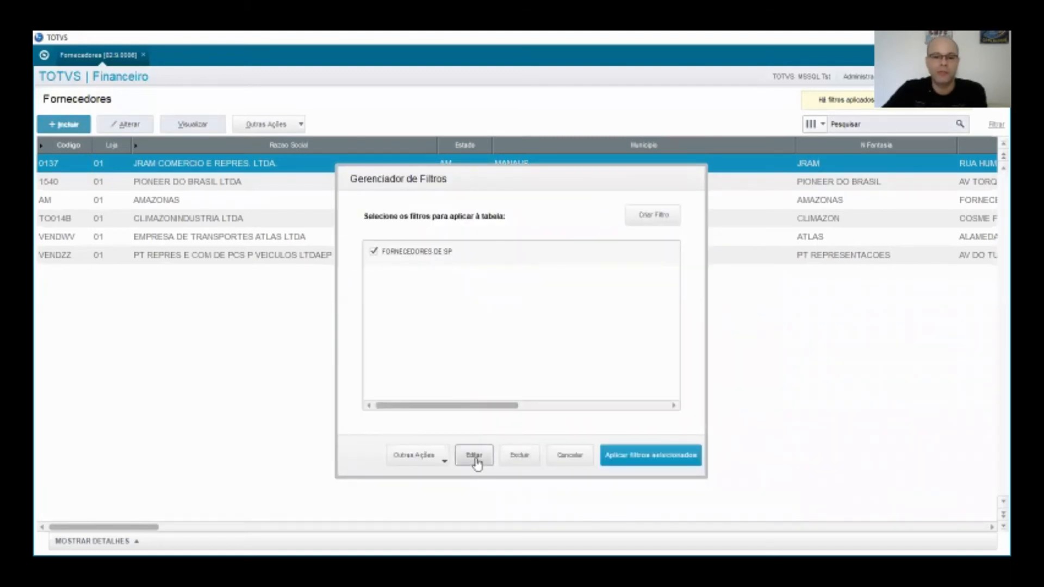
click(426, 324)
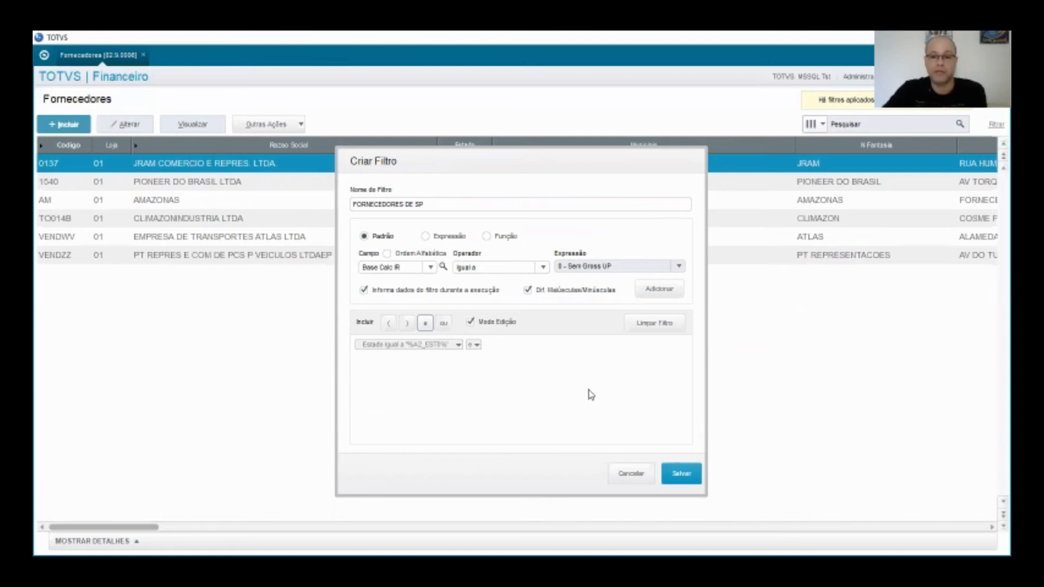
click(633, 472)
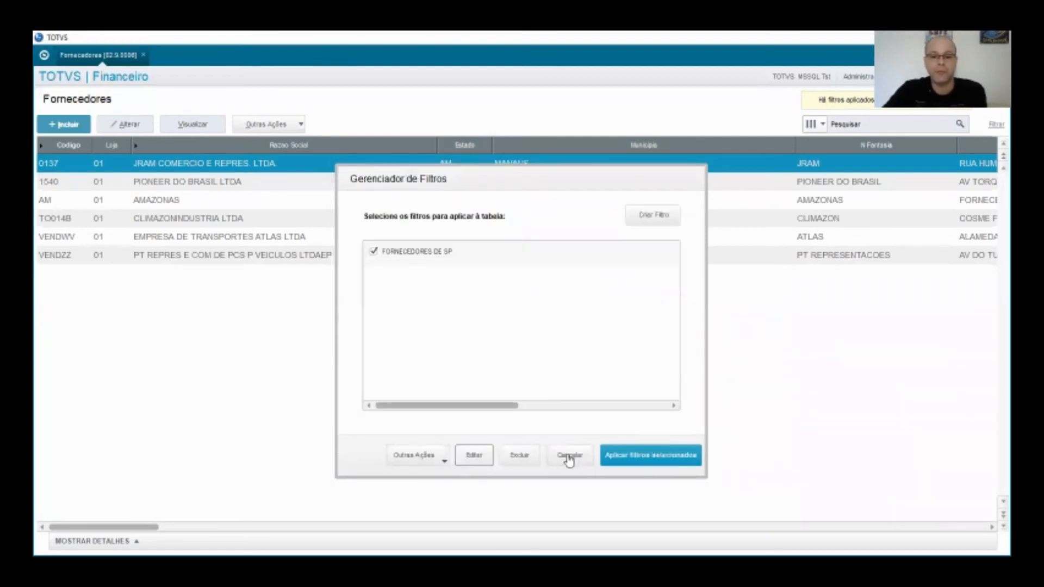
- Save the supplier table's filters in the filter manager and acknowledge the confirmation
click(435, 463)
click(407, 512)
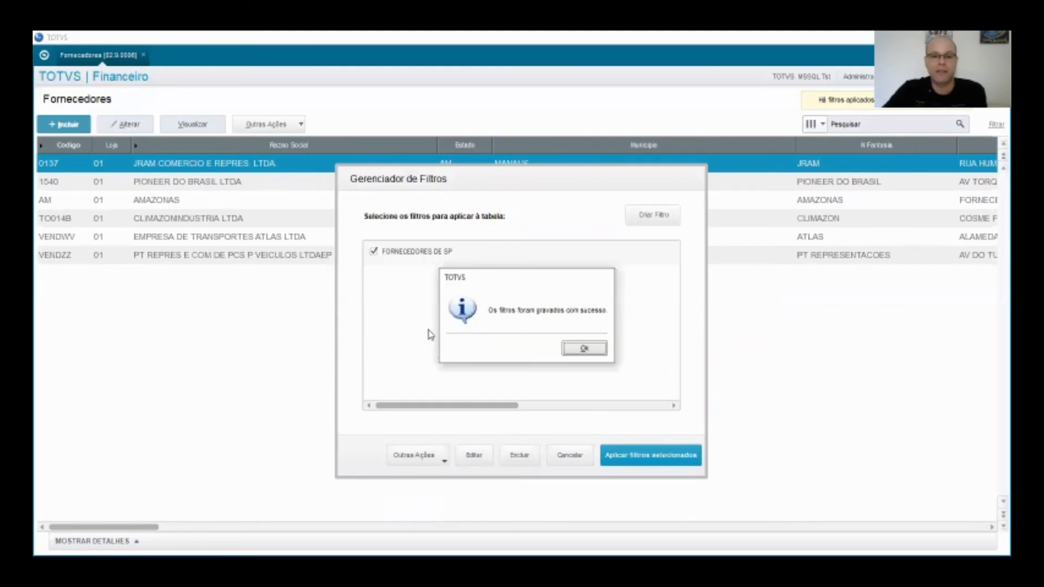
click(578, 352)
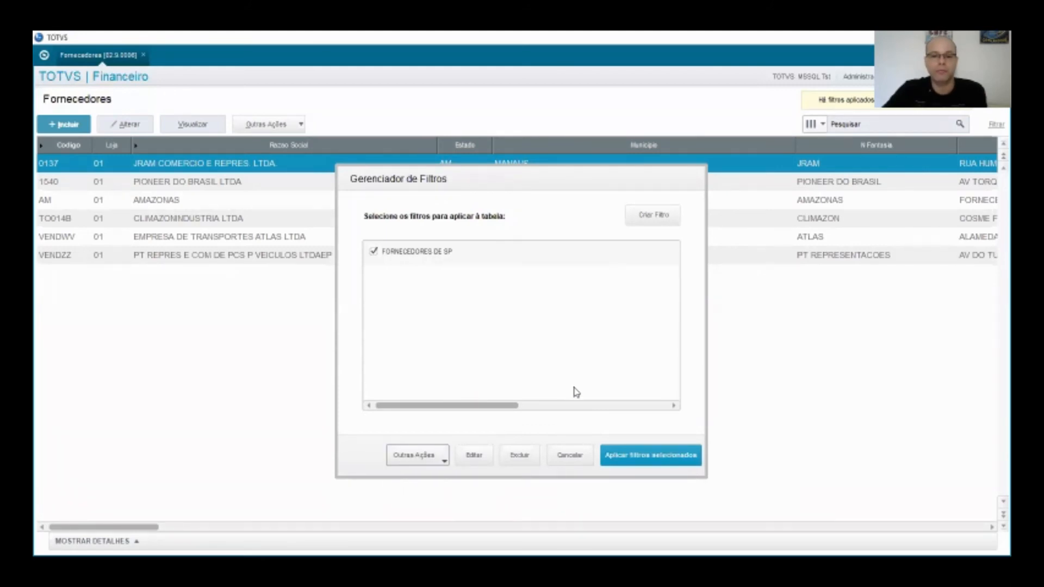
click(444, 257)
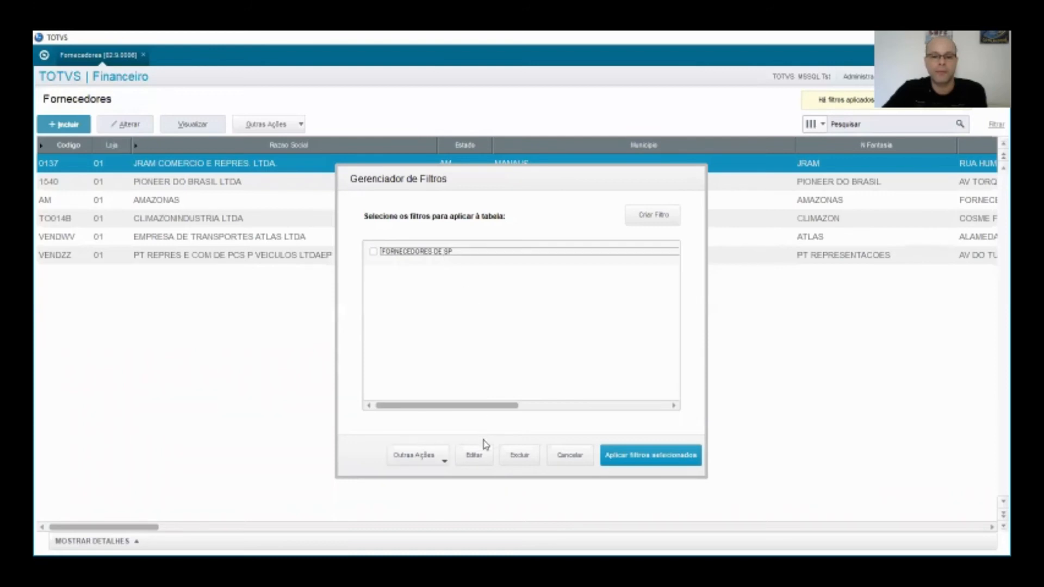
click(477, 455)
click(642, 475)
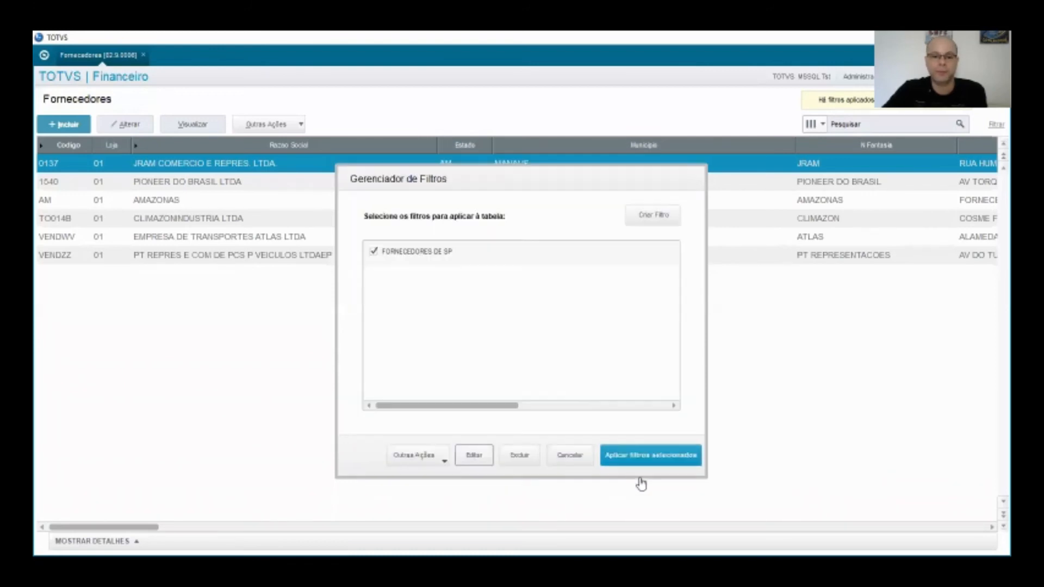
- Close the filter manager, leave the Fornecedores routine and reopen it from the Cadastros group
click(569, 462)
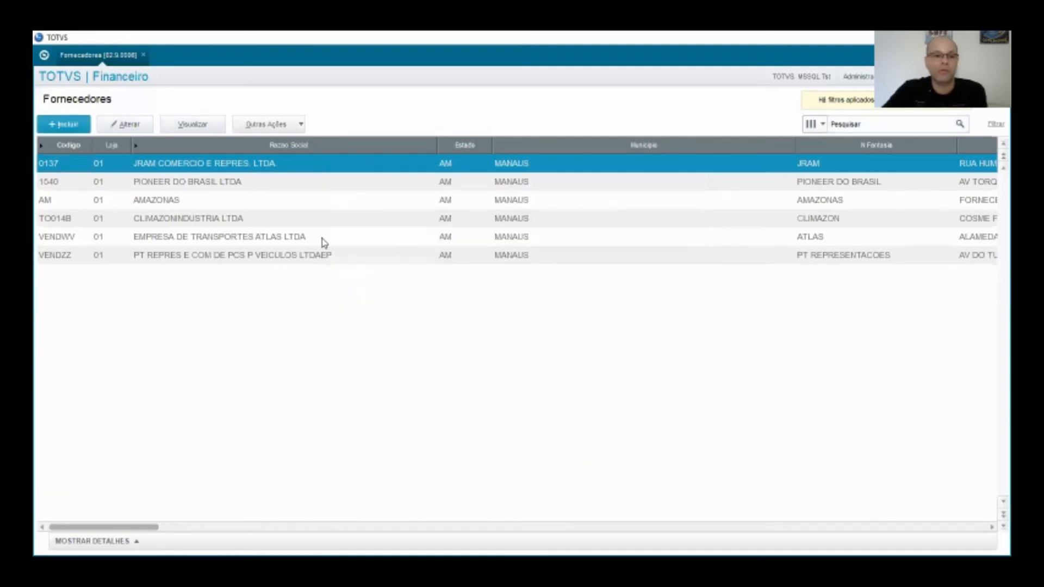
key(Escape)
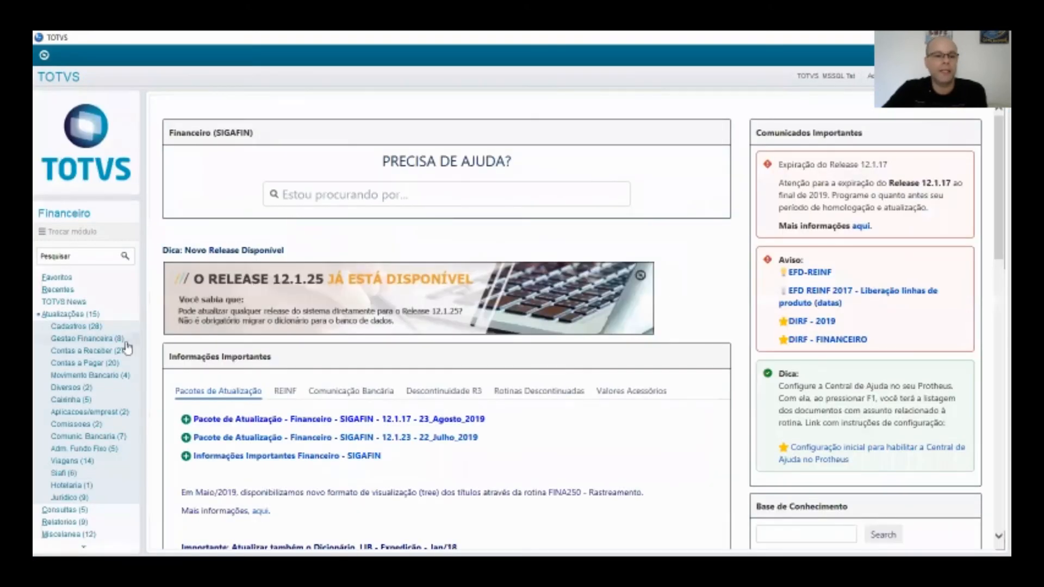
click(92, 327)
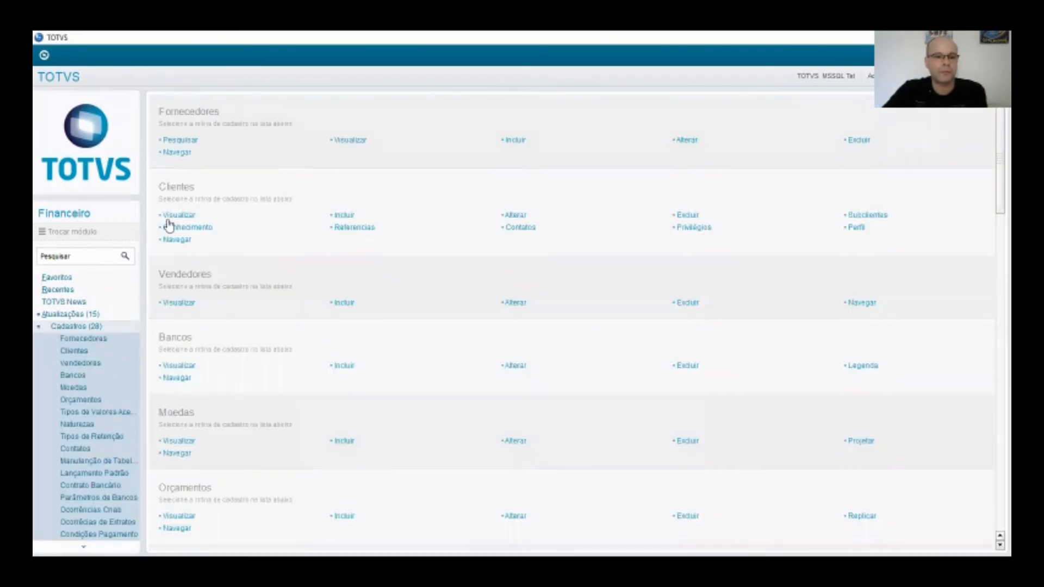
click(100, 341)
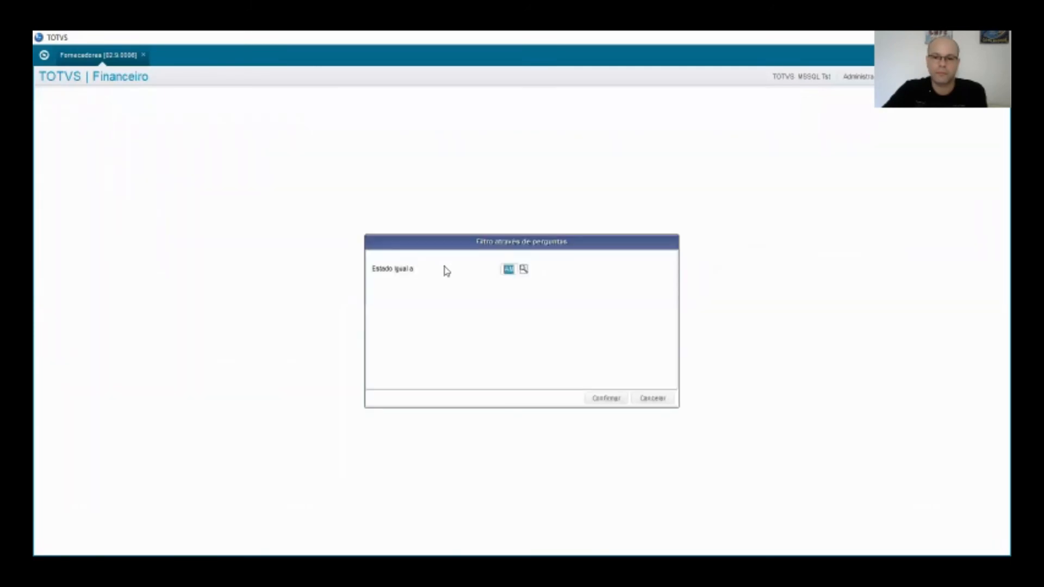
- Answer the filter's Estado question with RJ (Rio de Janeiro) from the state lookup and confirm it
drag(502, 249, 578, 257)
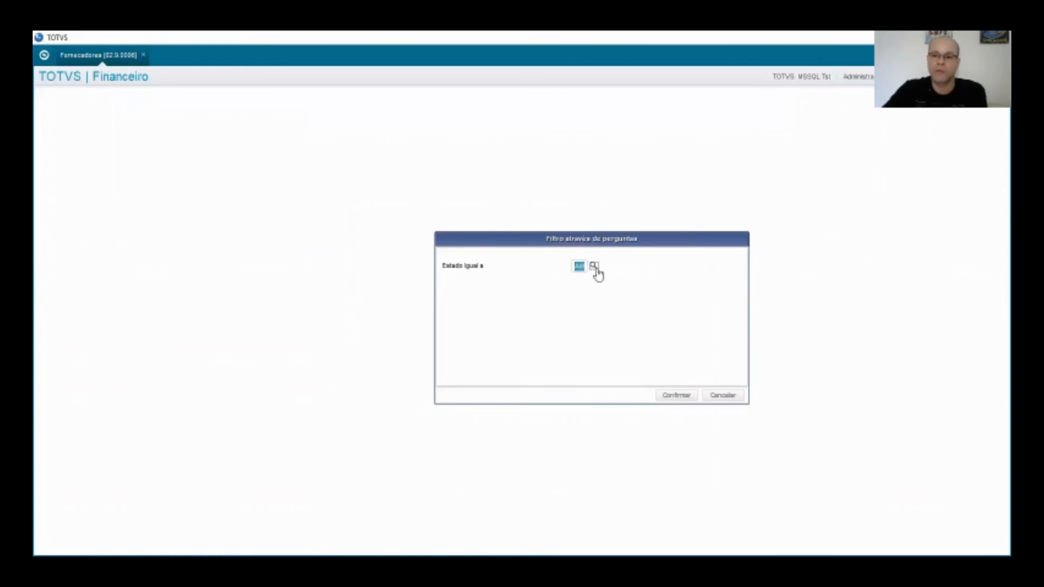
click(595, 267)
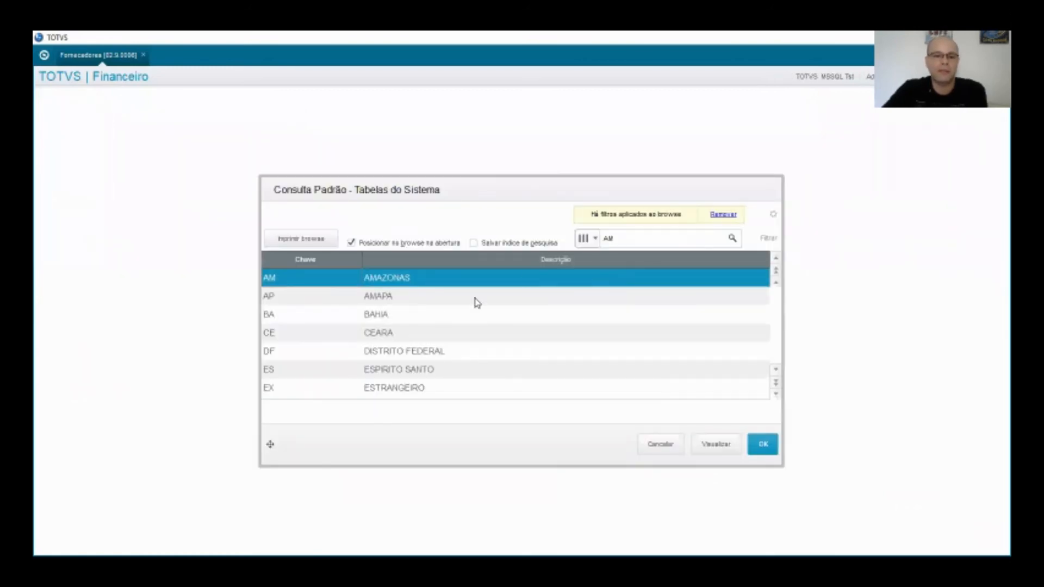
click(778, 385)
click(778, 371)
click(778, 371)
click(777, 372)
click(777, 371)
click(777, 371)
click(778, 371)
click(778, 371)
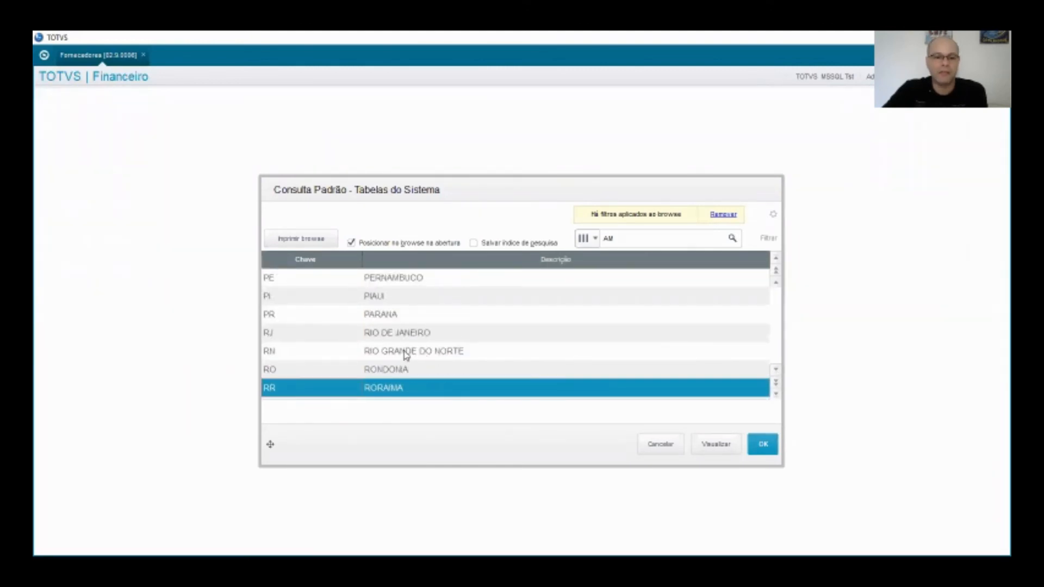
double_click(396, 333)
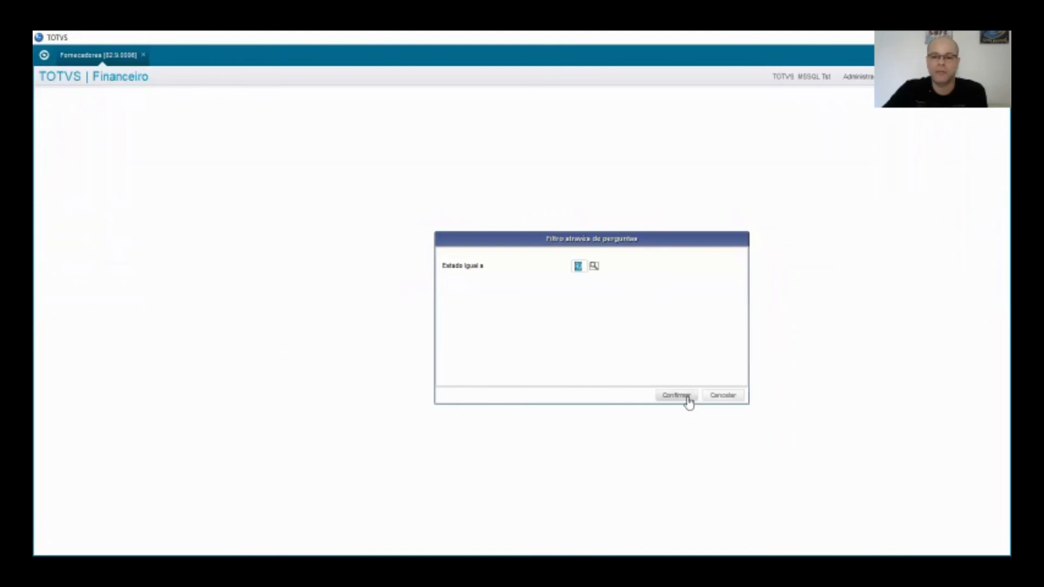
click(683, 398)
- Select the CBPF supplier in the filtered list and close the Fornecedores routine
click(539, 274)
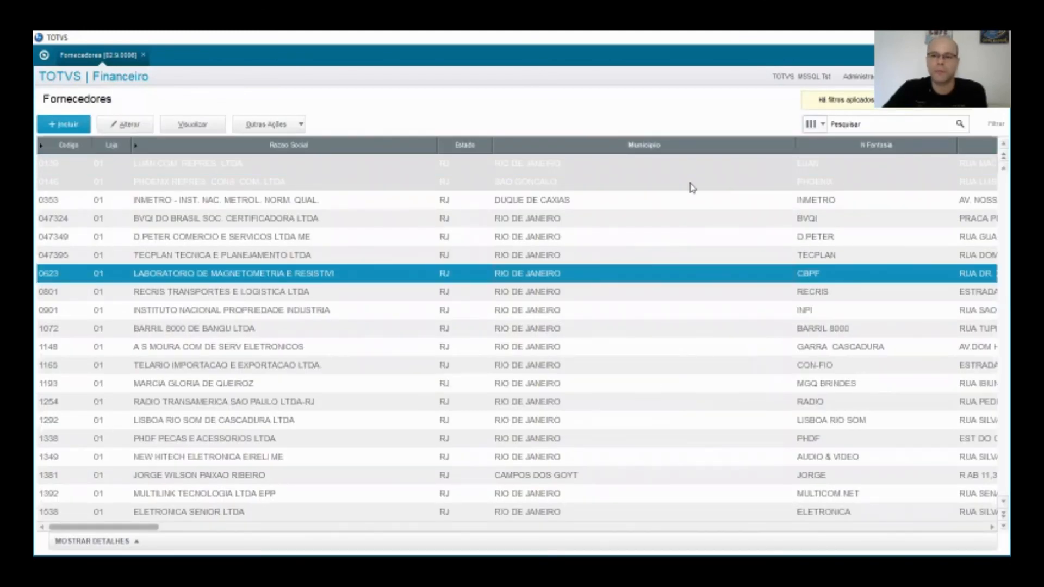
click(995, 77)
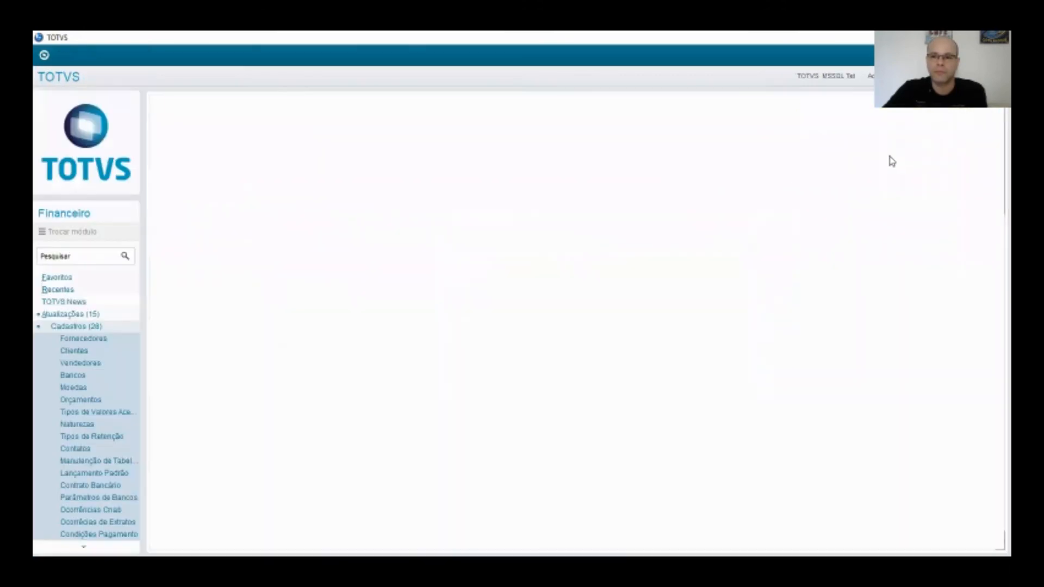